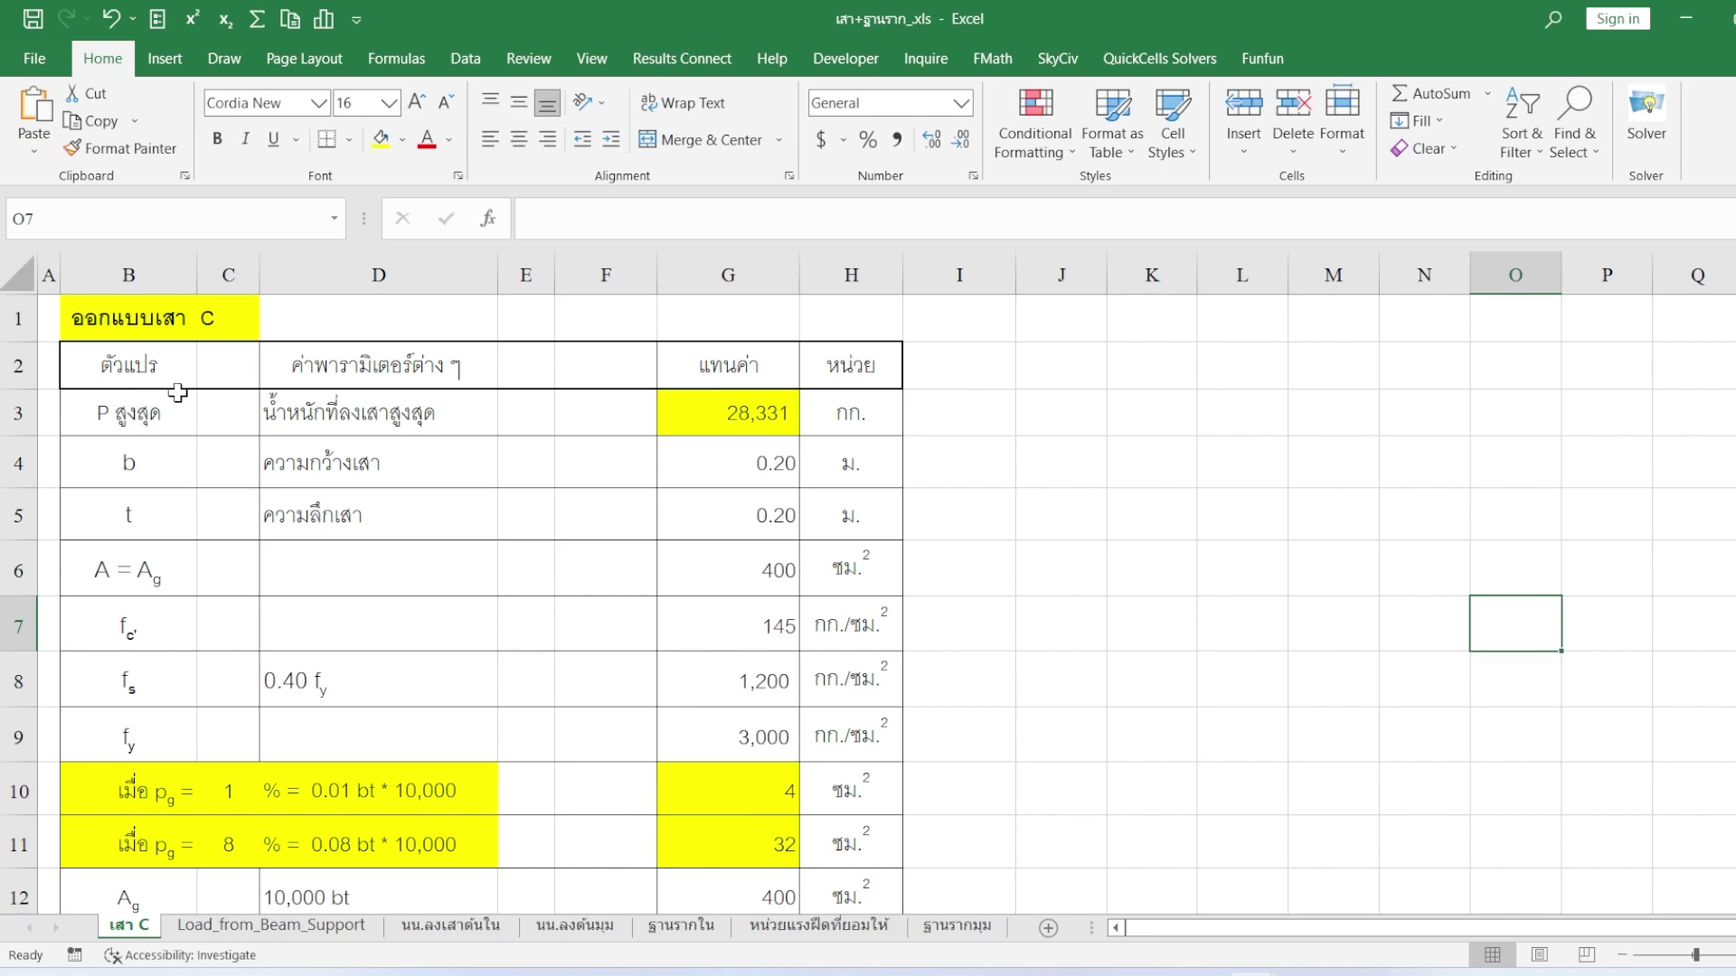
# - Go to the Load_from_Beam_Support sheet showing the 4 m beam with reaction R = 3476.85
pyautogui.scroll(-1, 868, 588)
pyautogui.scroll(-2, 868, 587)
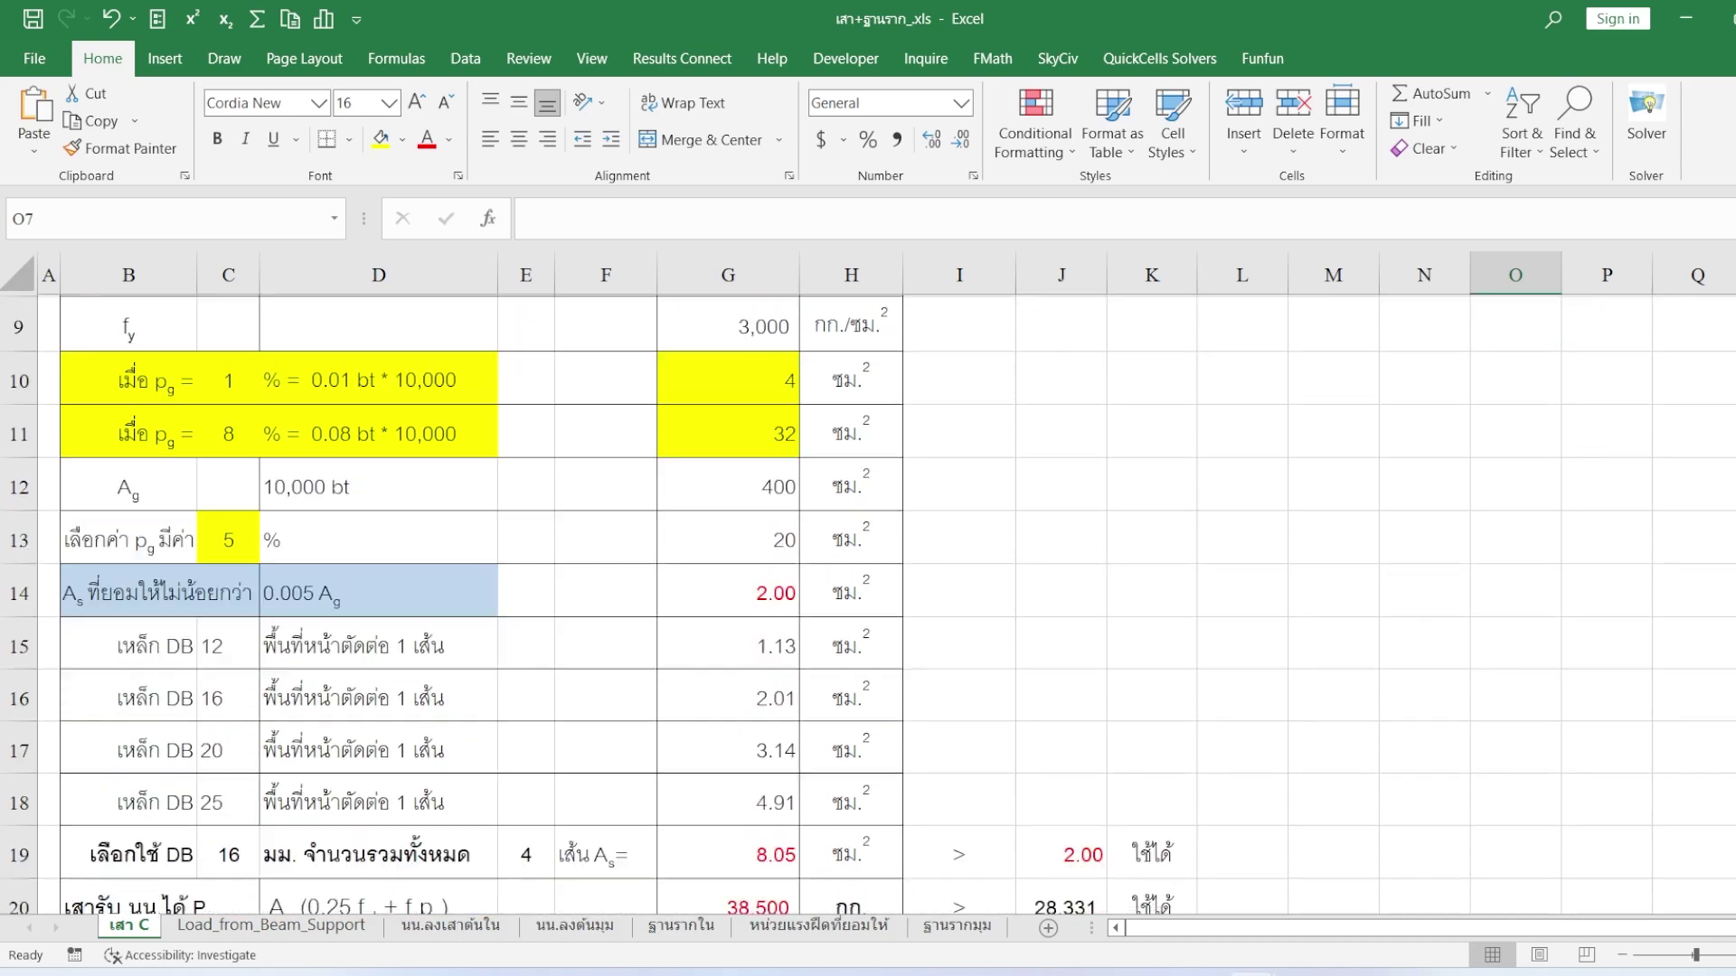
pyautogui.scroll(-2, 868, 588)
pyautogui.scroll(2, 756, 364)
pyautogui.scroll(3, 757, 365)
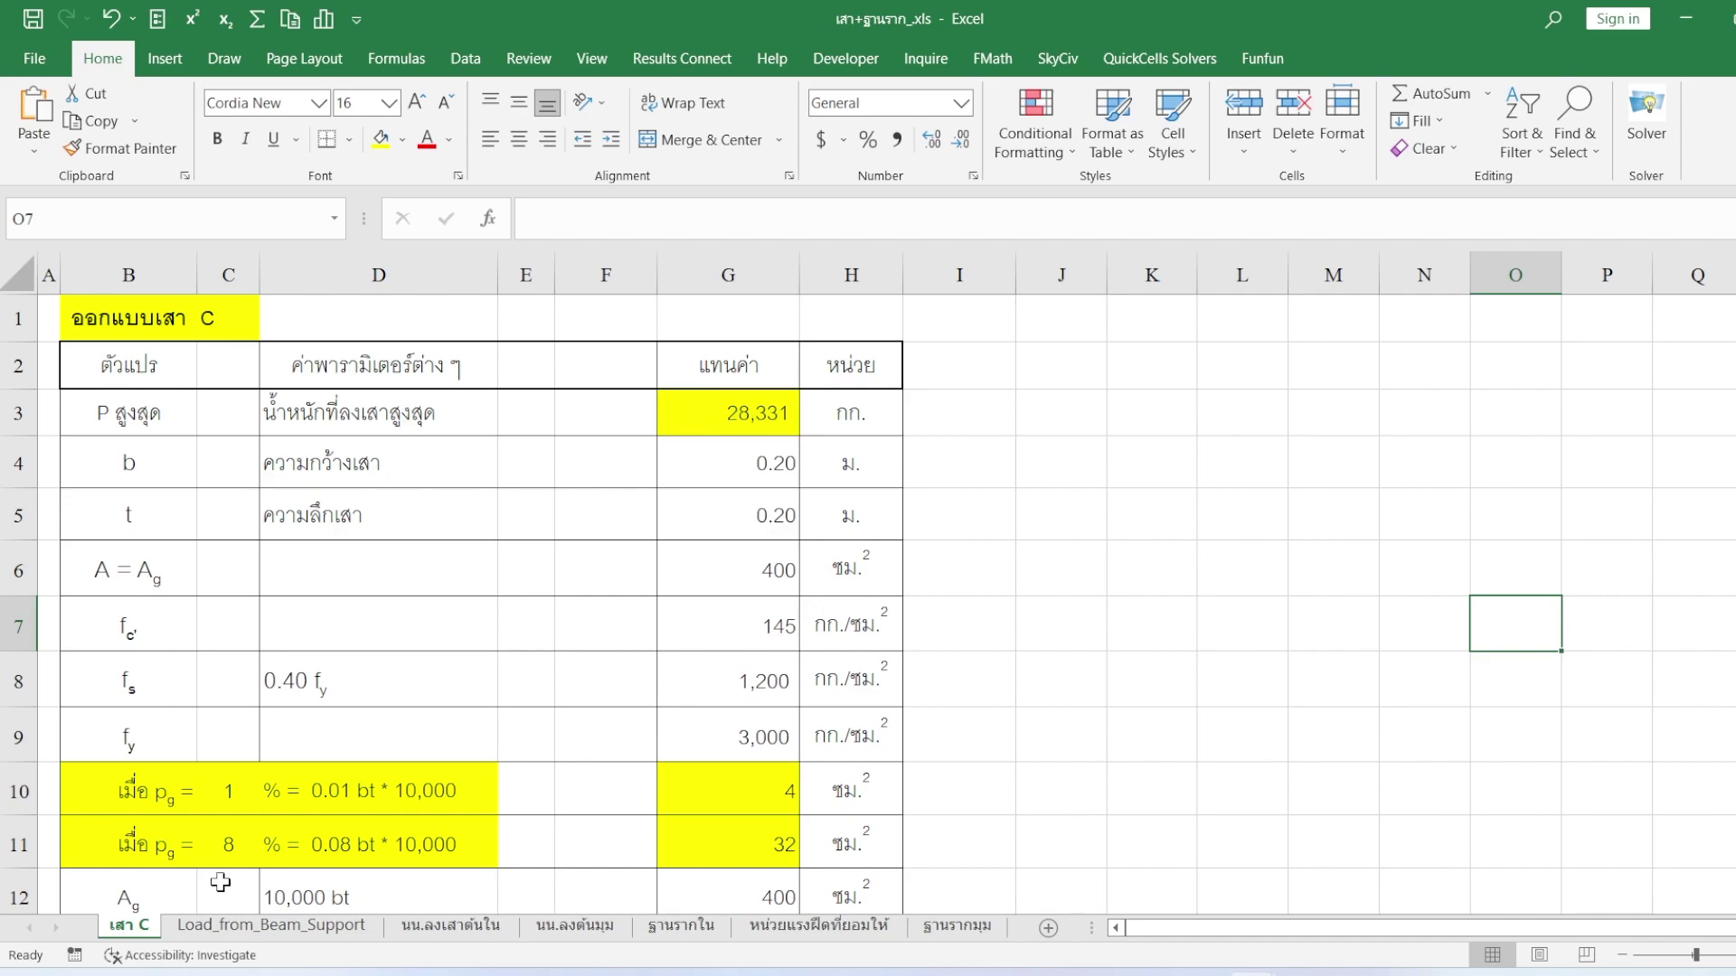
pyautogui.click(316, 928)
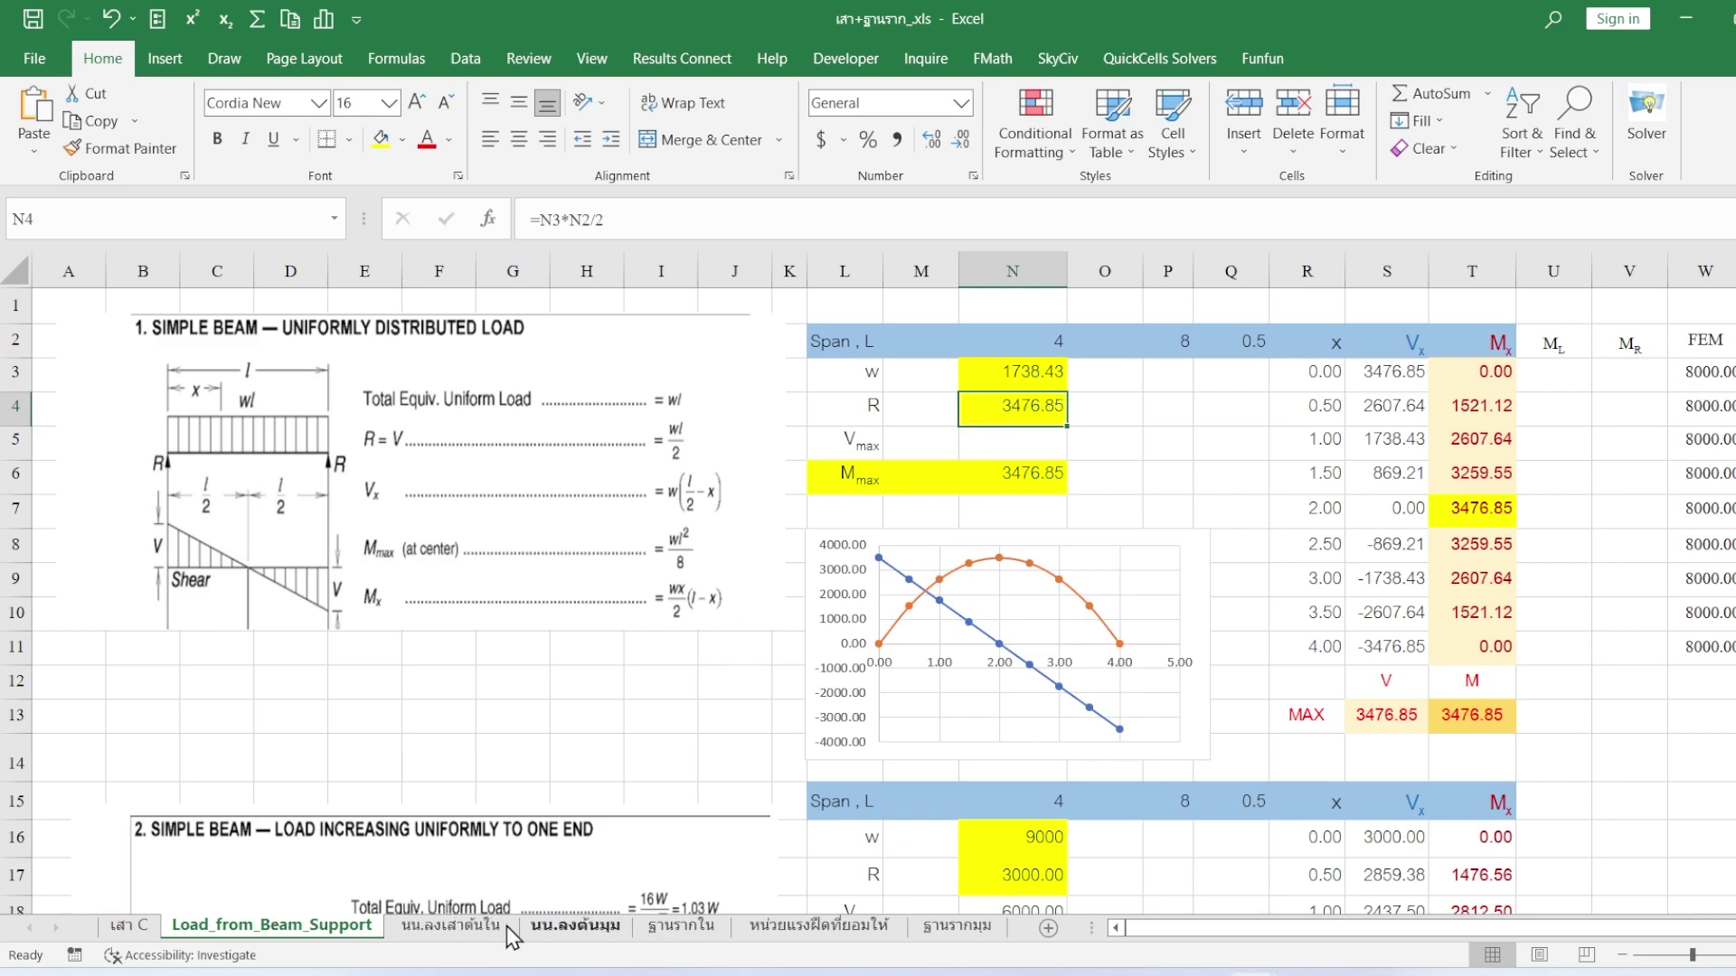
# - Check the 28,331 kg total in G20 on นน.ลงเสาต้นใน, then return to the เสา C sheet
pyautogui.click(457, 933)
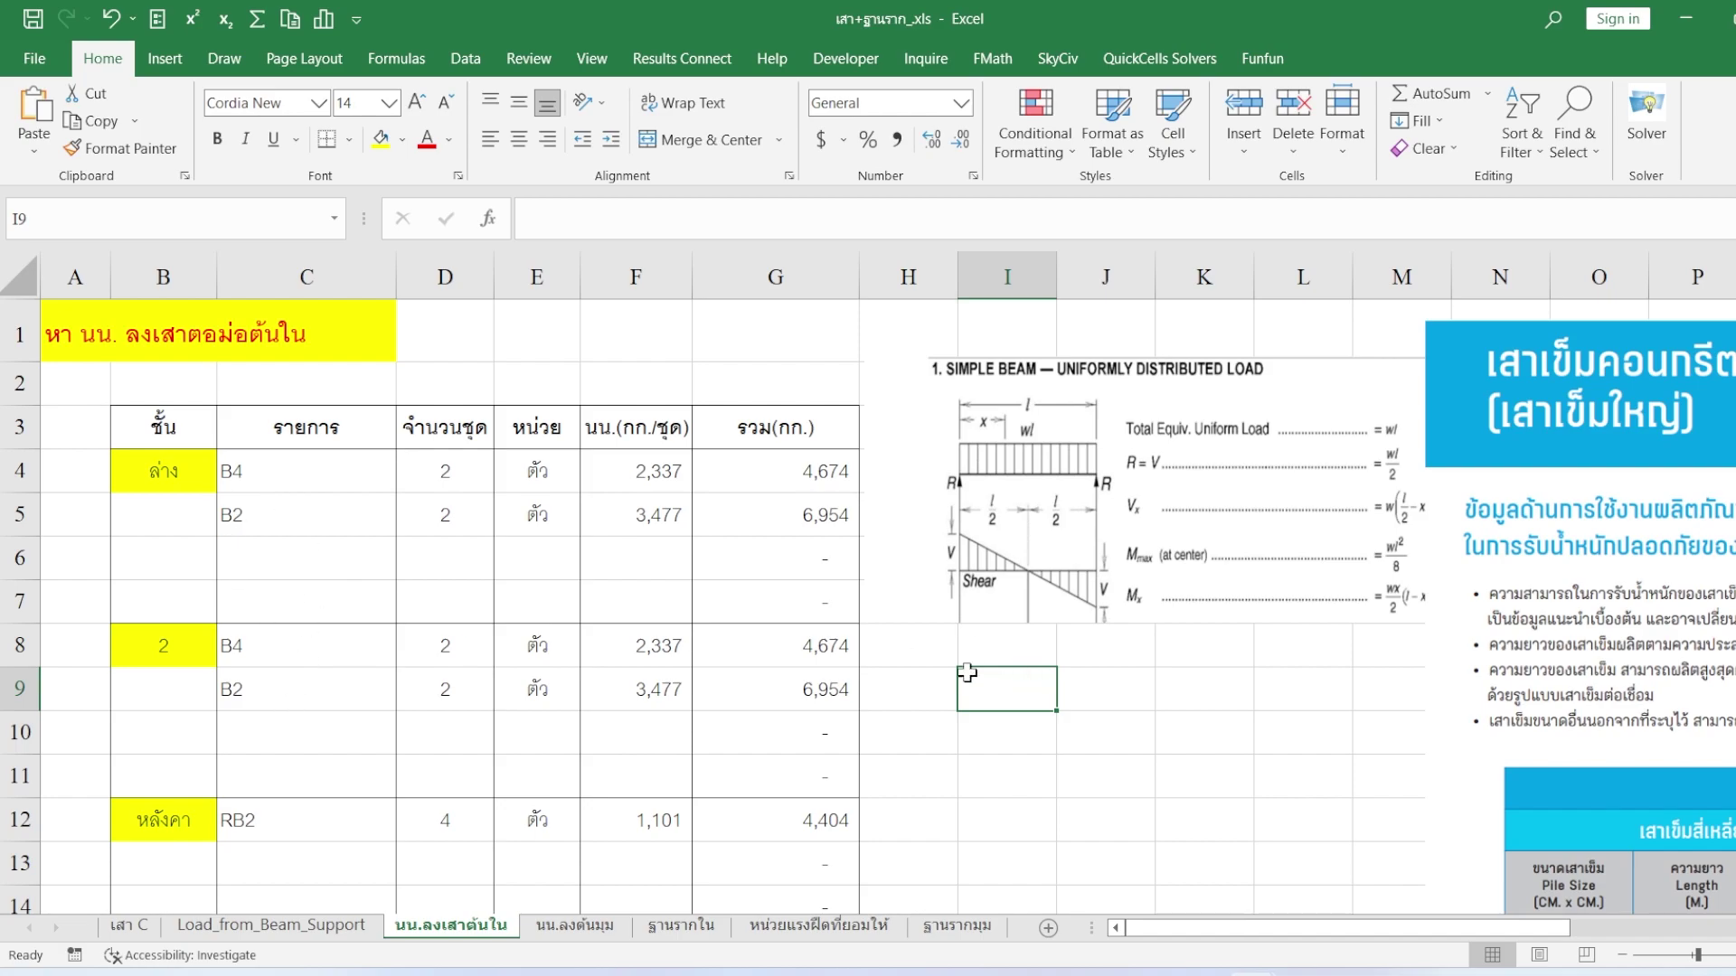
pyautogui.scroll(-3, 868, 587)
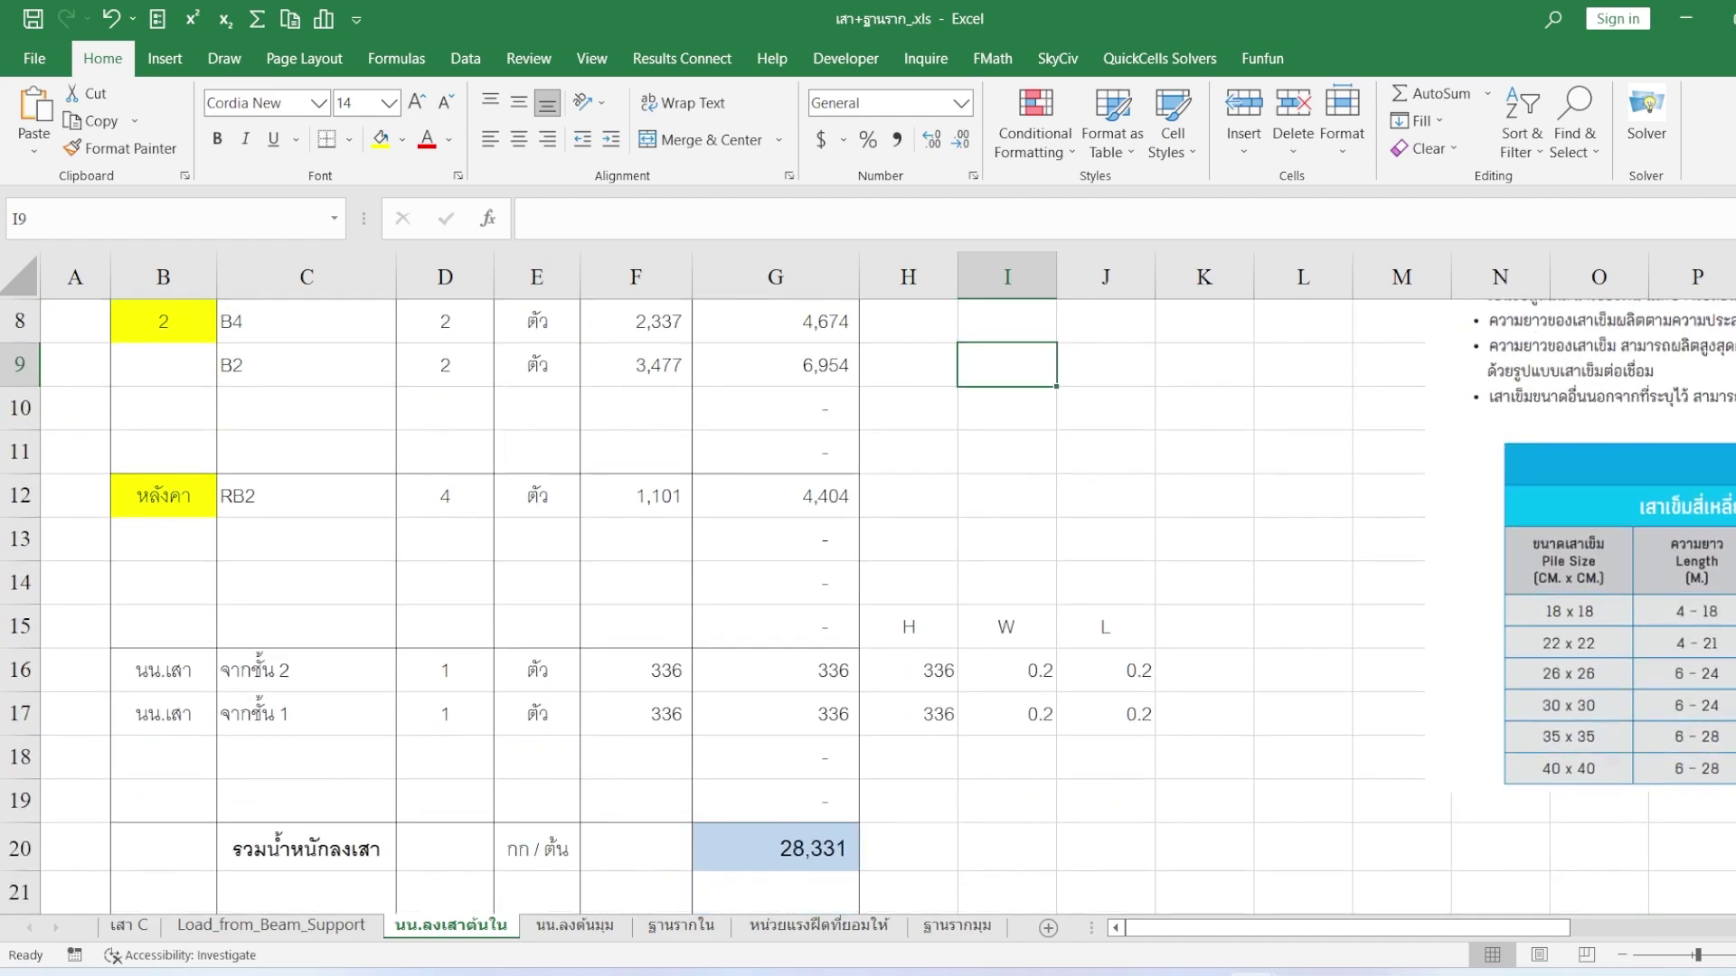
pyautogui.scroll(2, 868, 588)
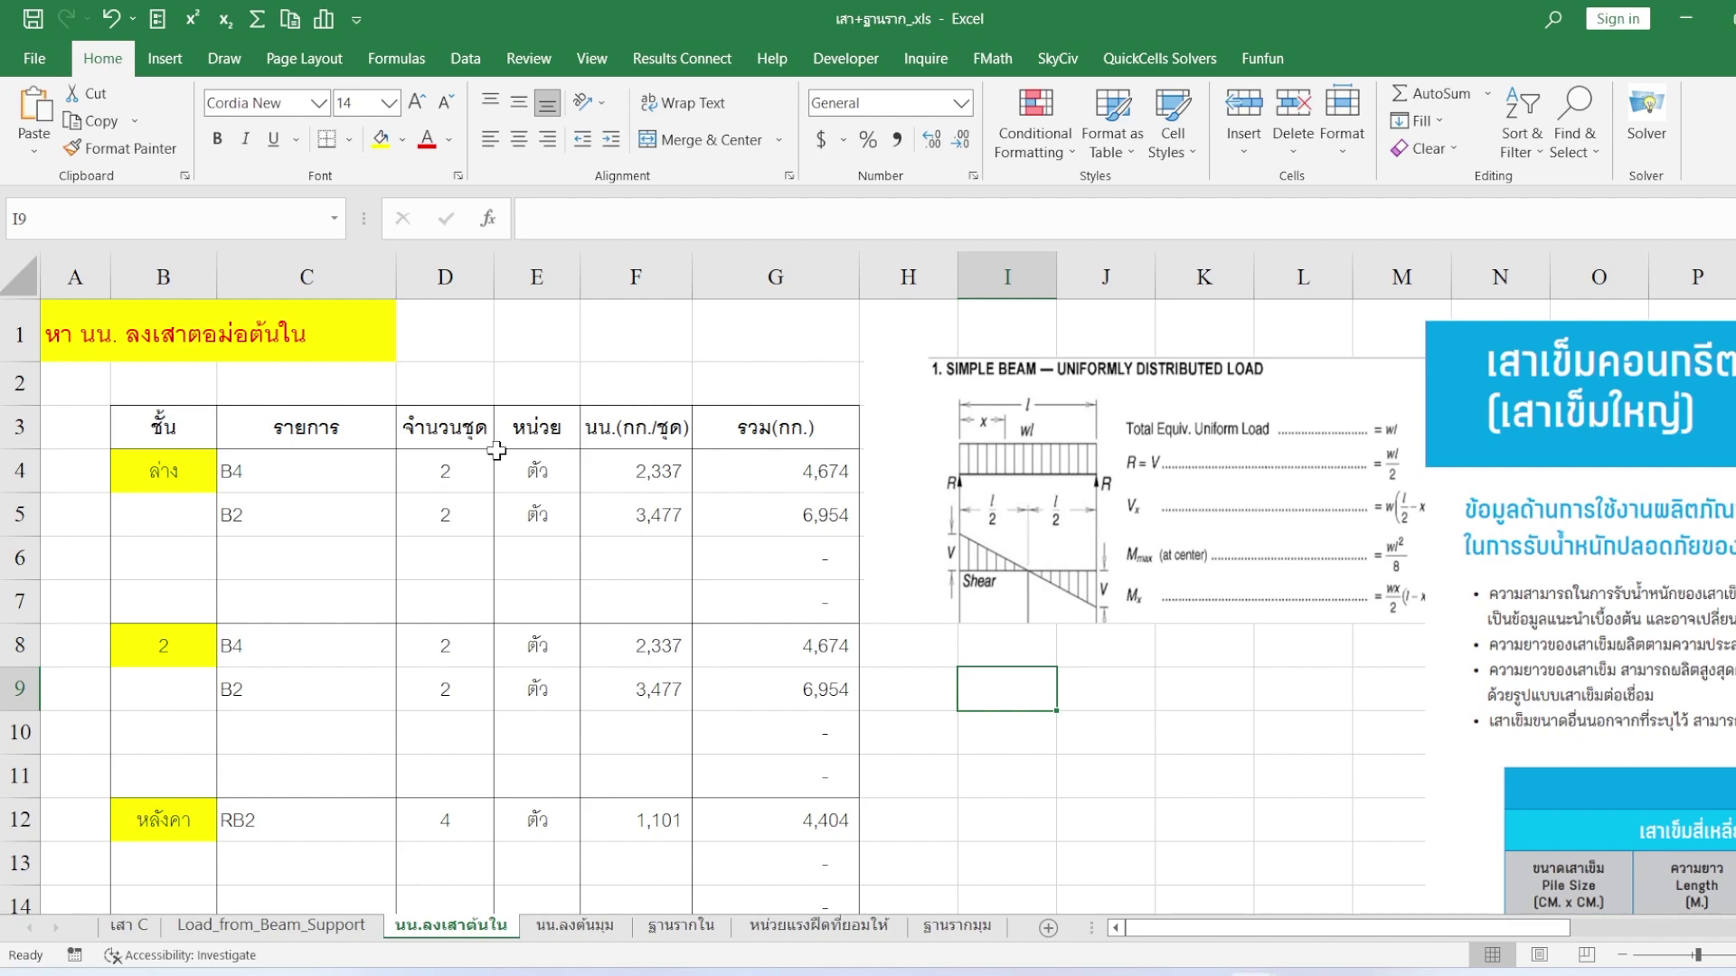
pyautogui.click(142, 927)
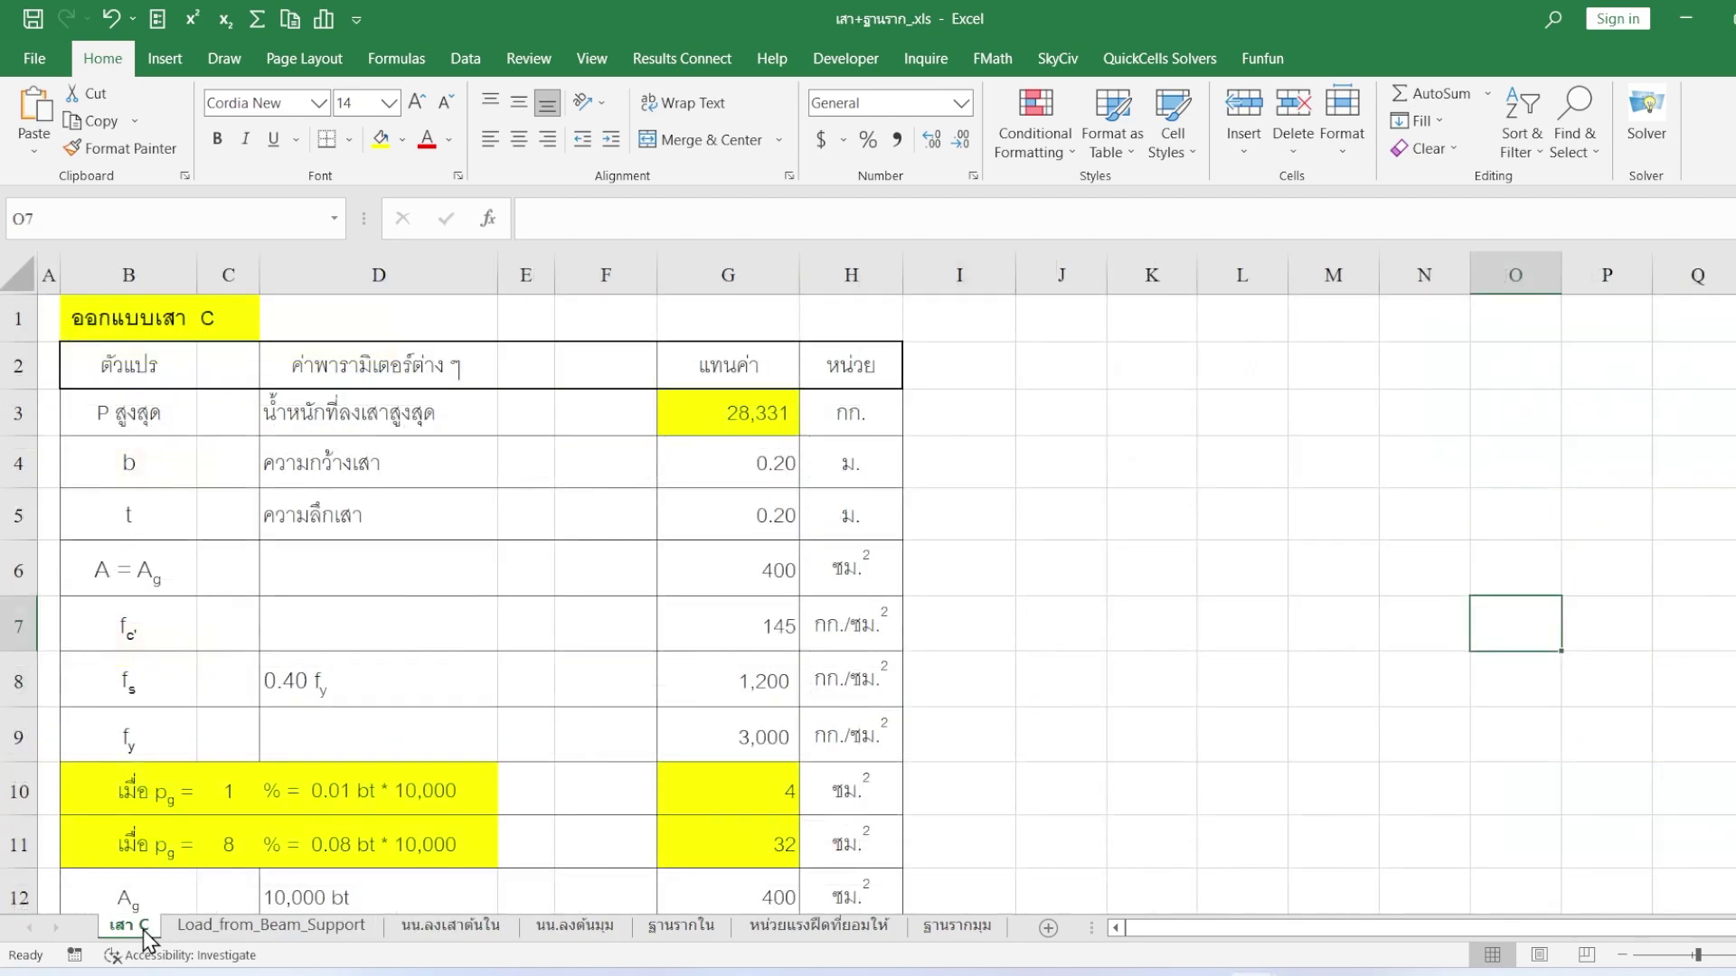
pyautogui.click(730, 413)
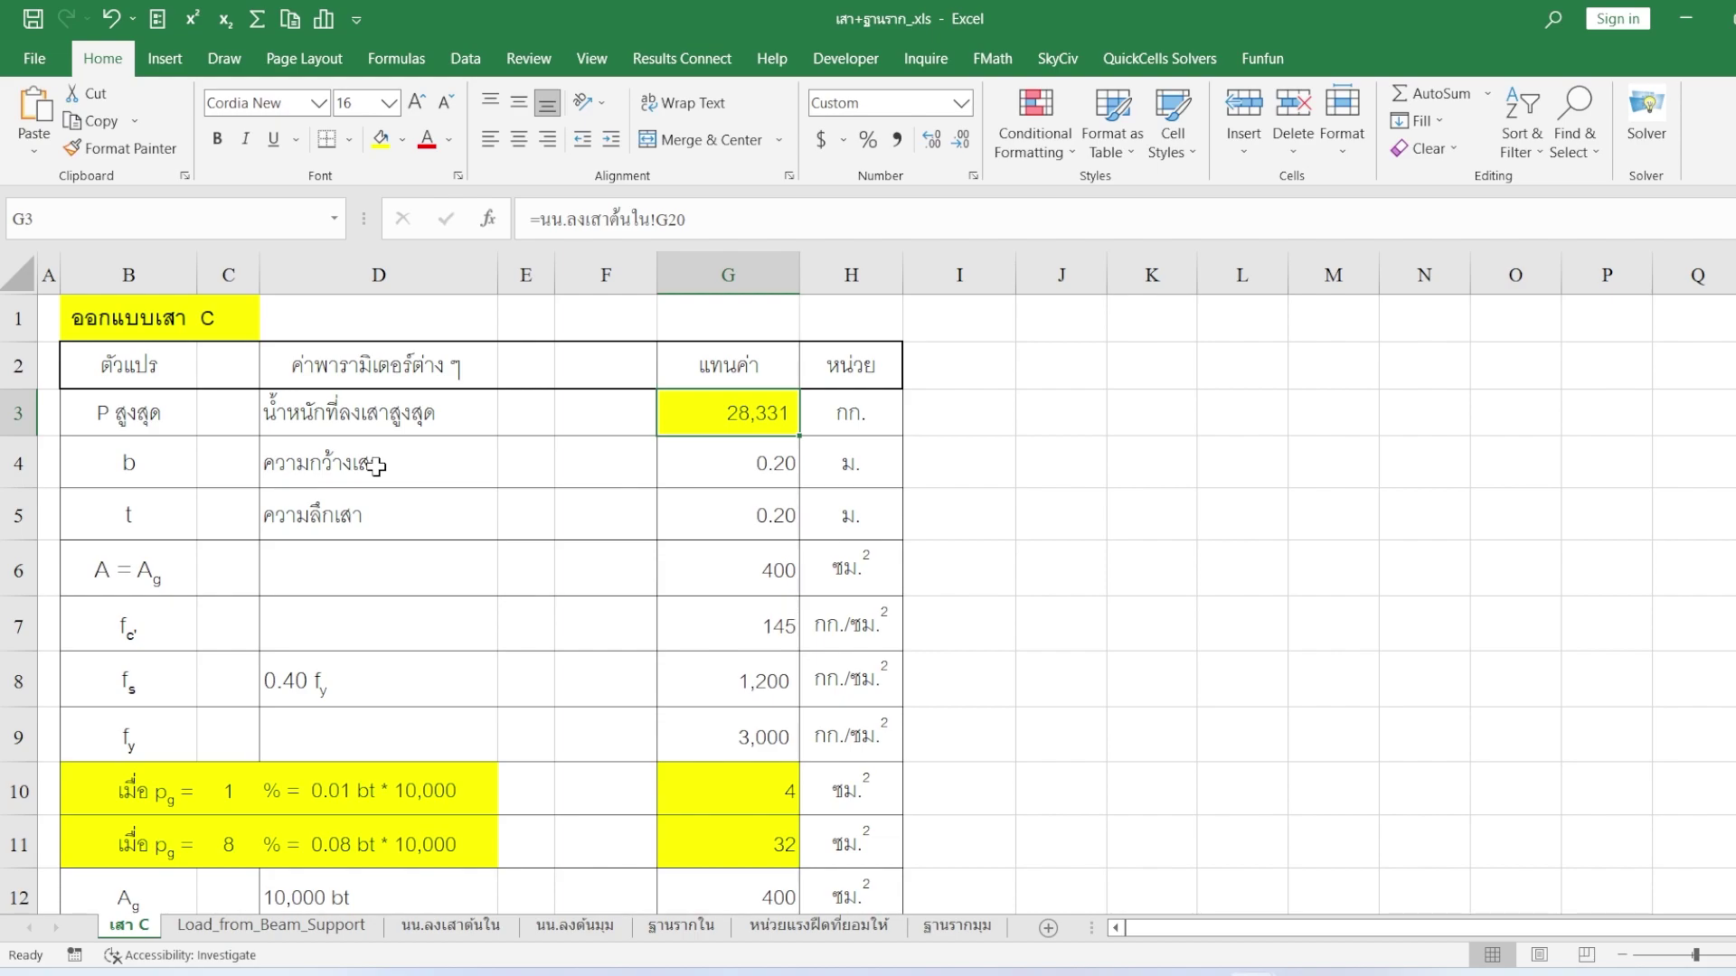
pyautogui.click(375, 465)
pyautogui.click(380, 514)
pyautogui.click(384, 463)
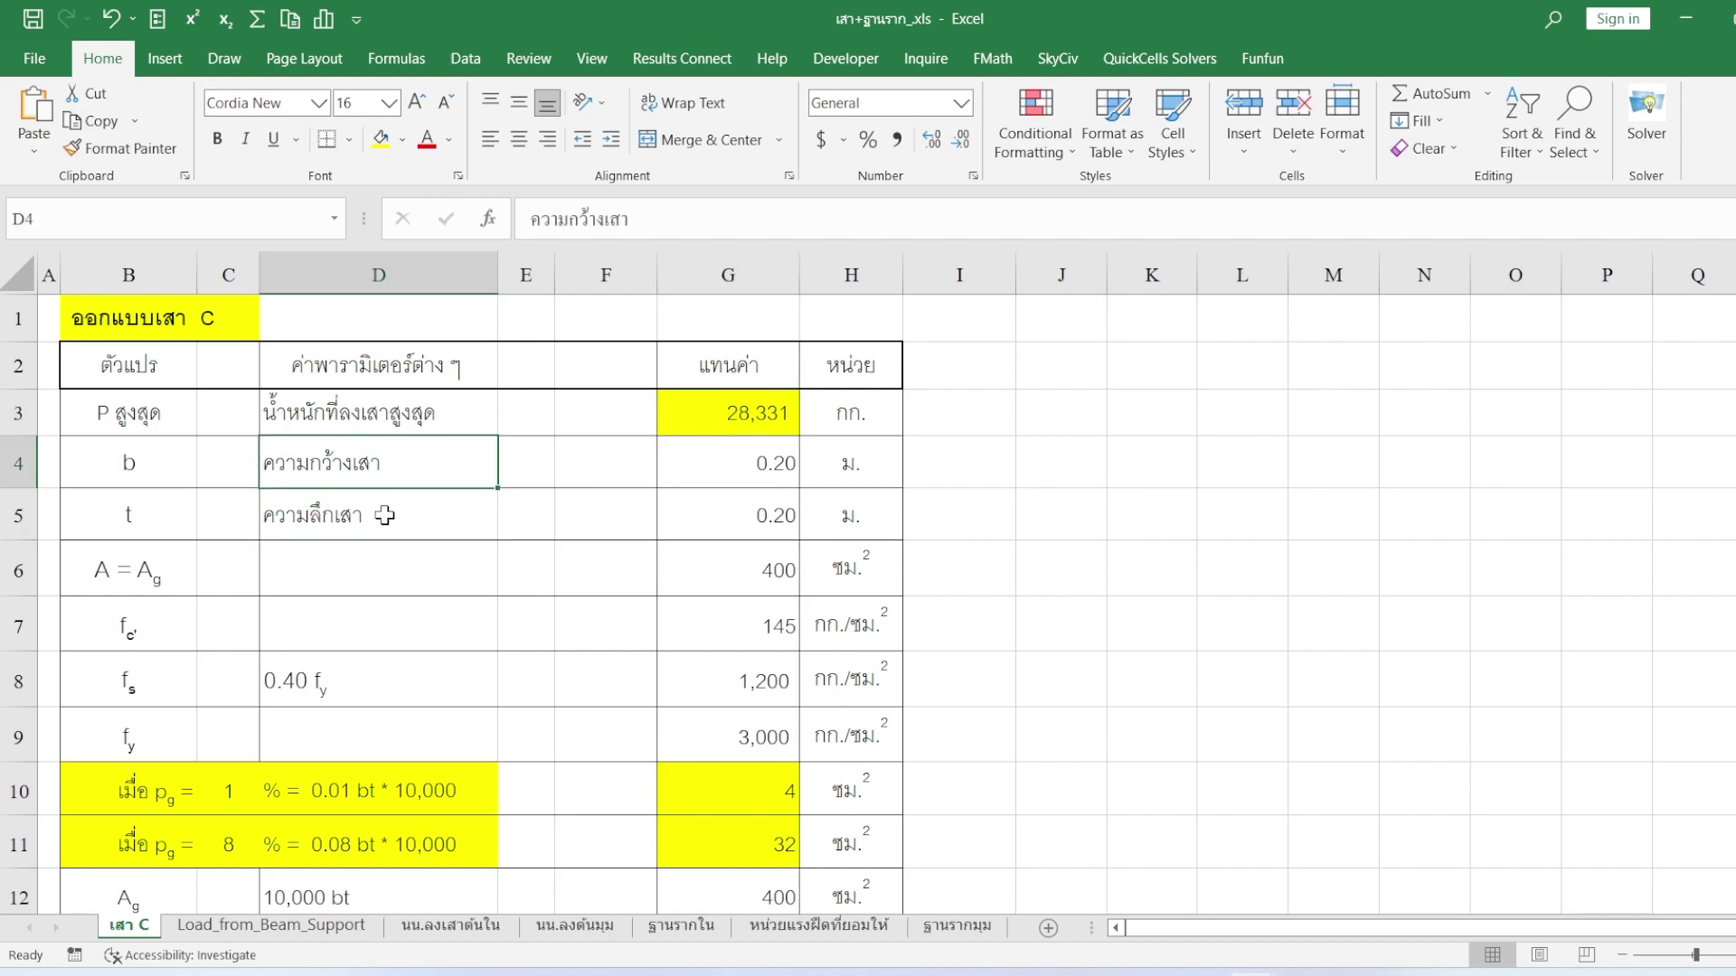
pyautogui.click(386, 514)
pyautogui.click(405, 463)
pyautogui.click(735, 461)
pyautogui.click(757, 525)
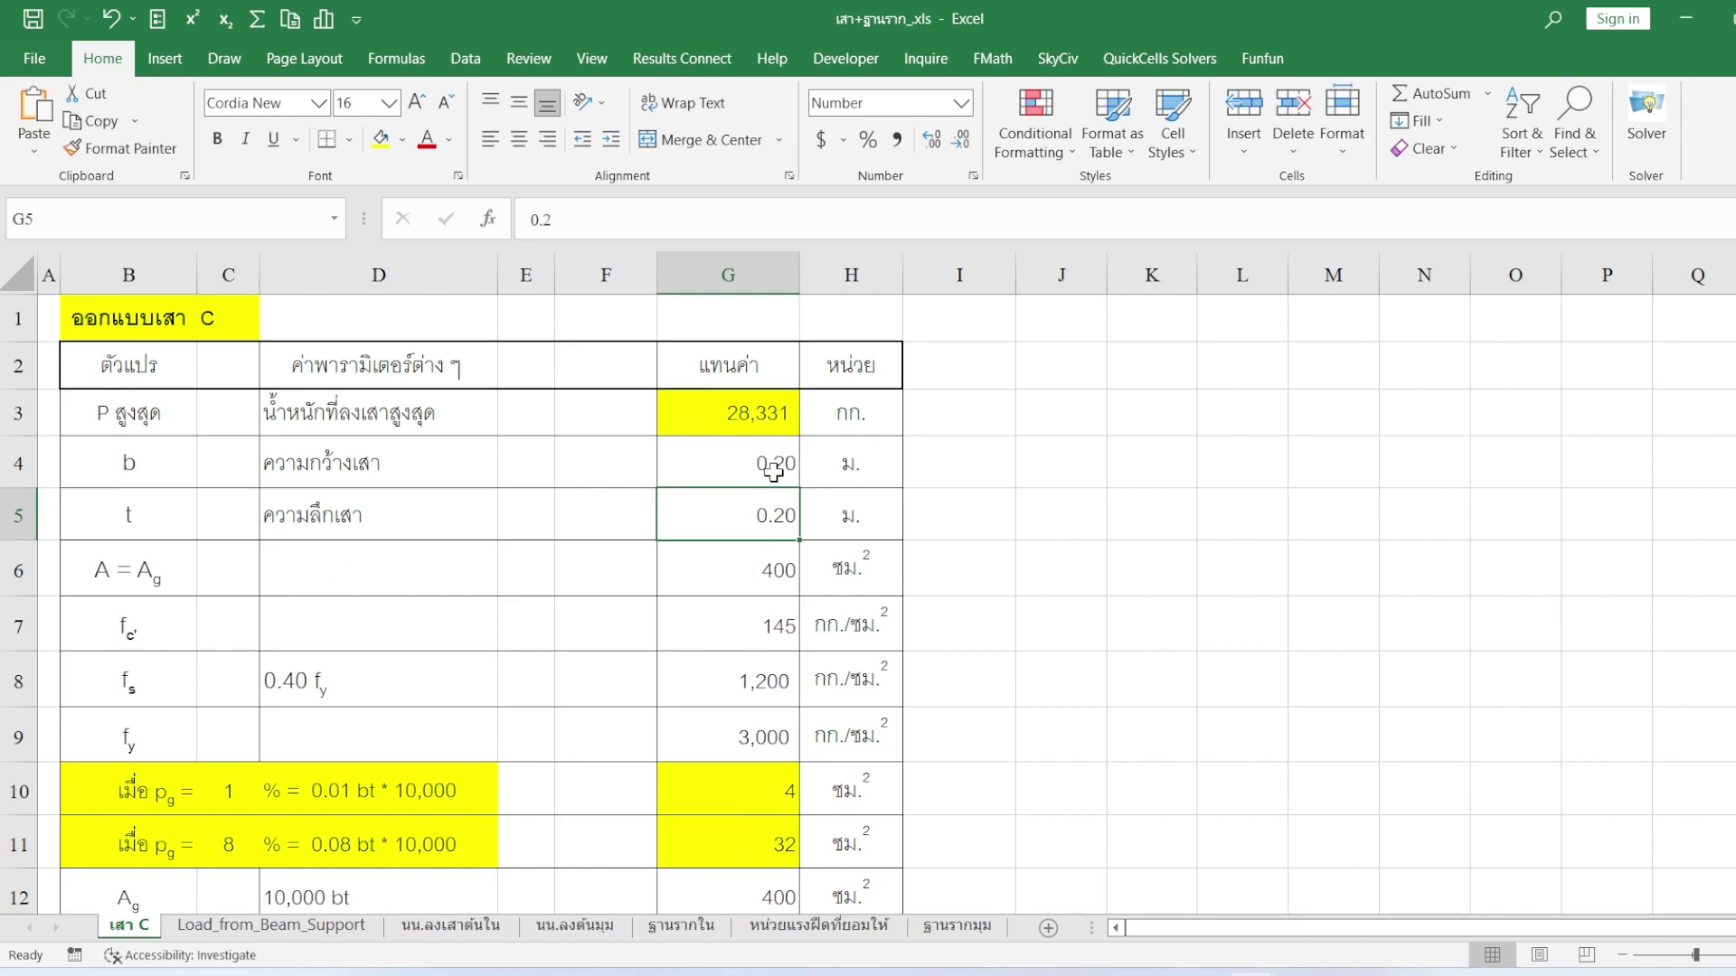
pyautogui.click(746, 572)
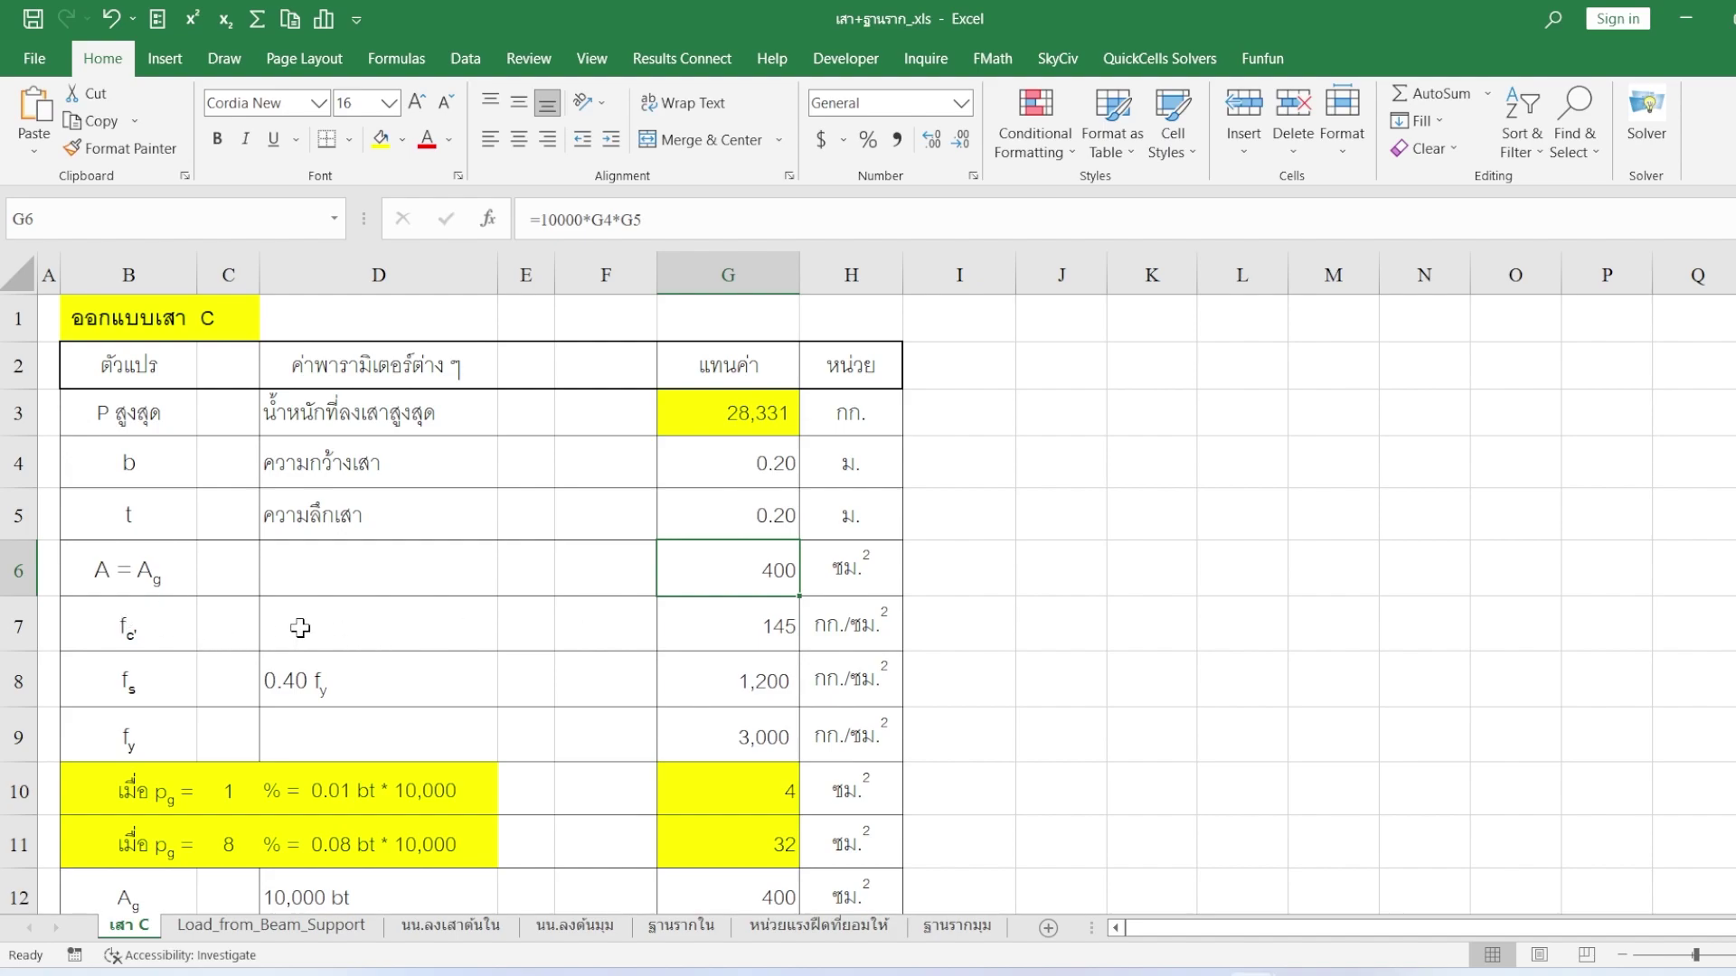
pyautogui.click(762, 625)
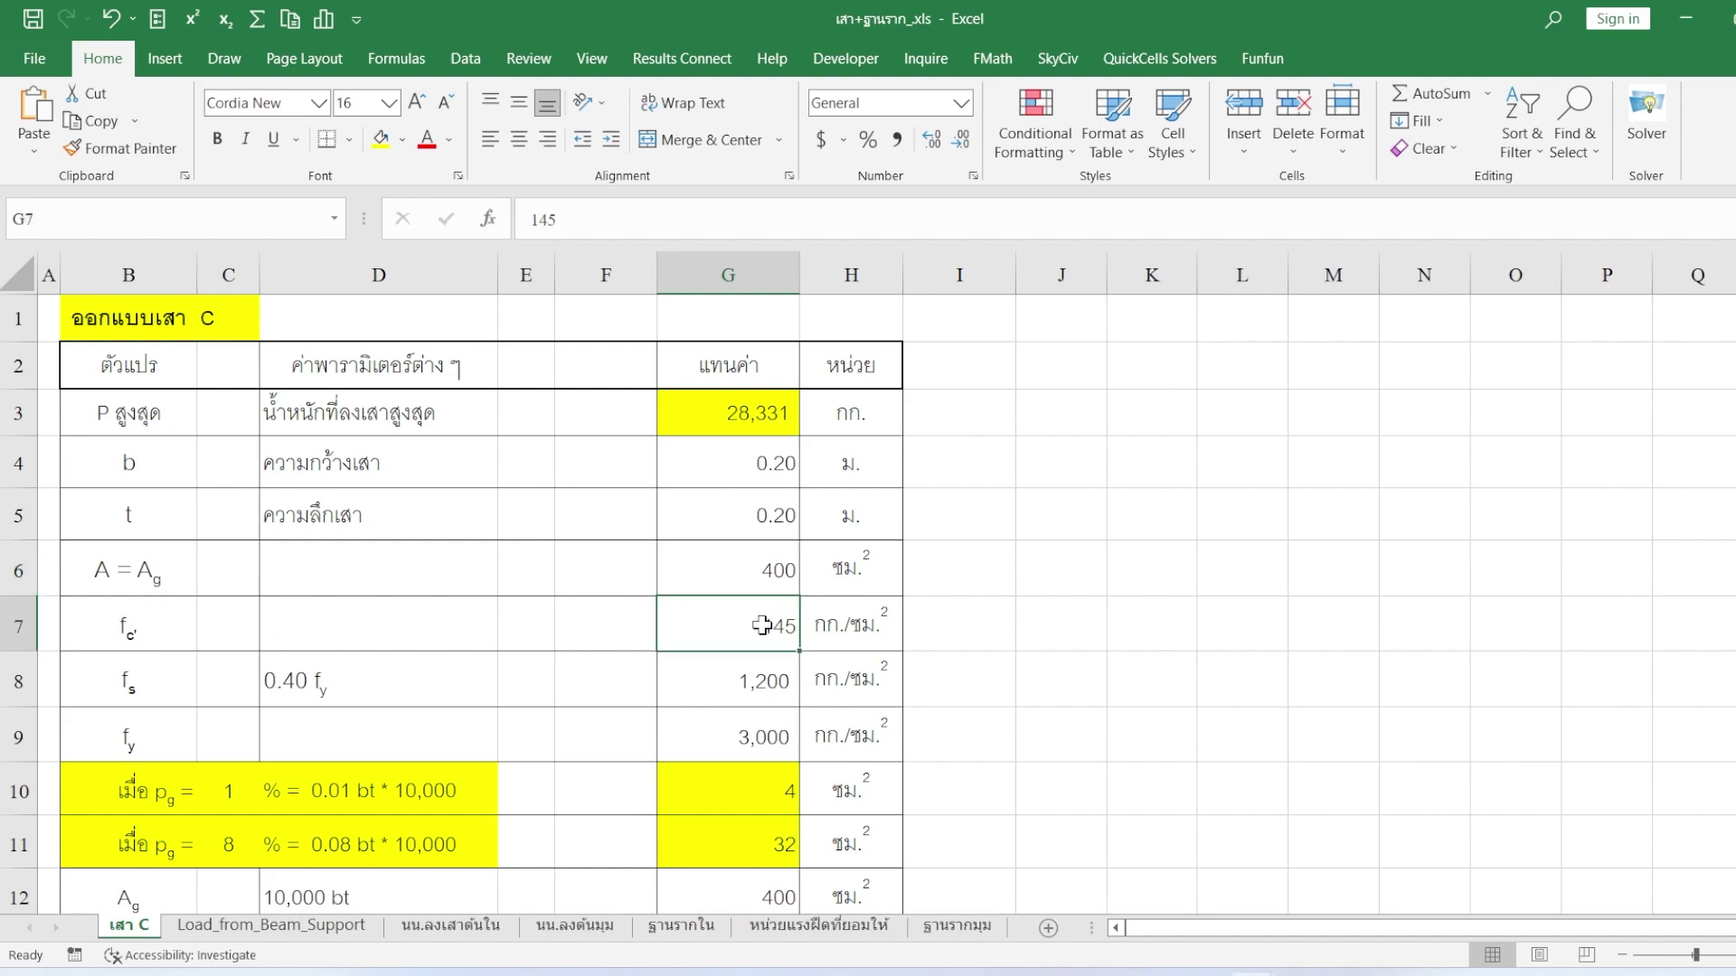
pyautogui.scroll(-1, 809, 633)
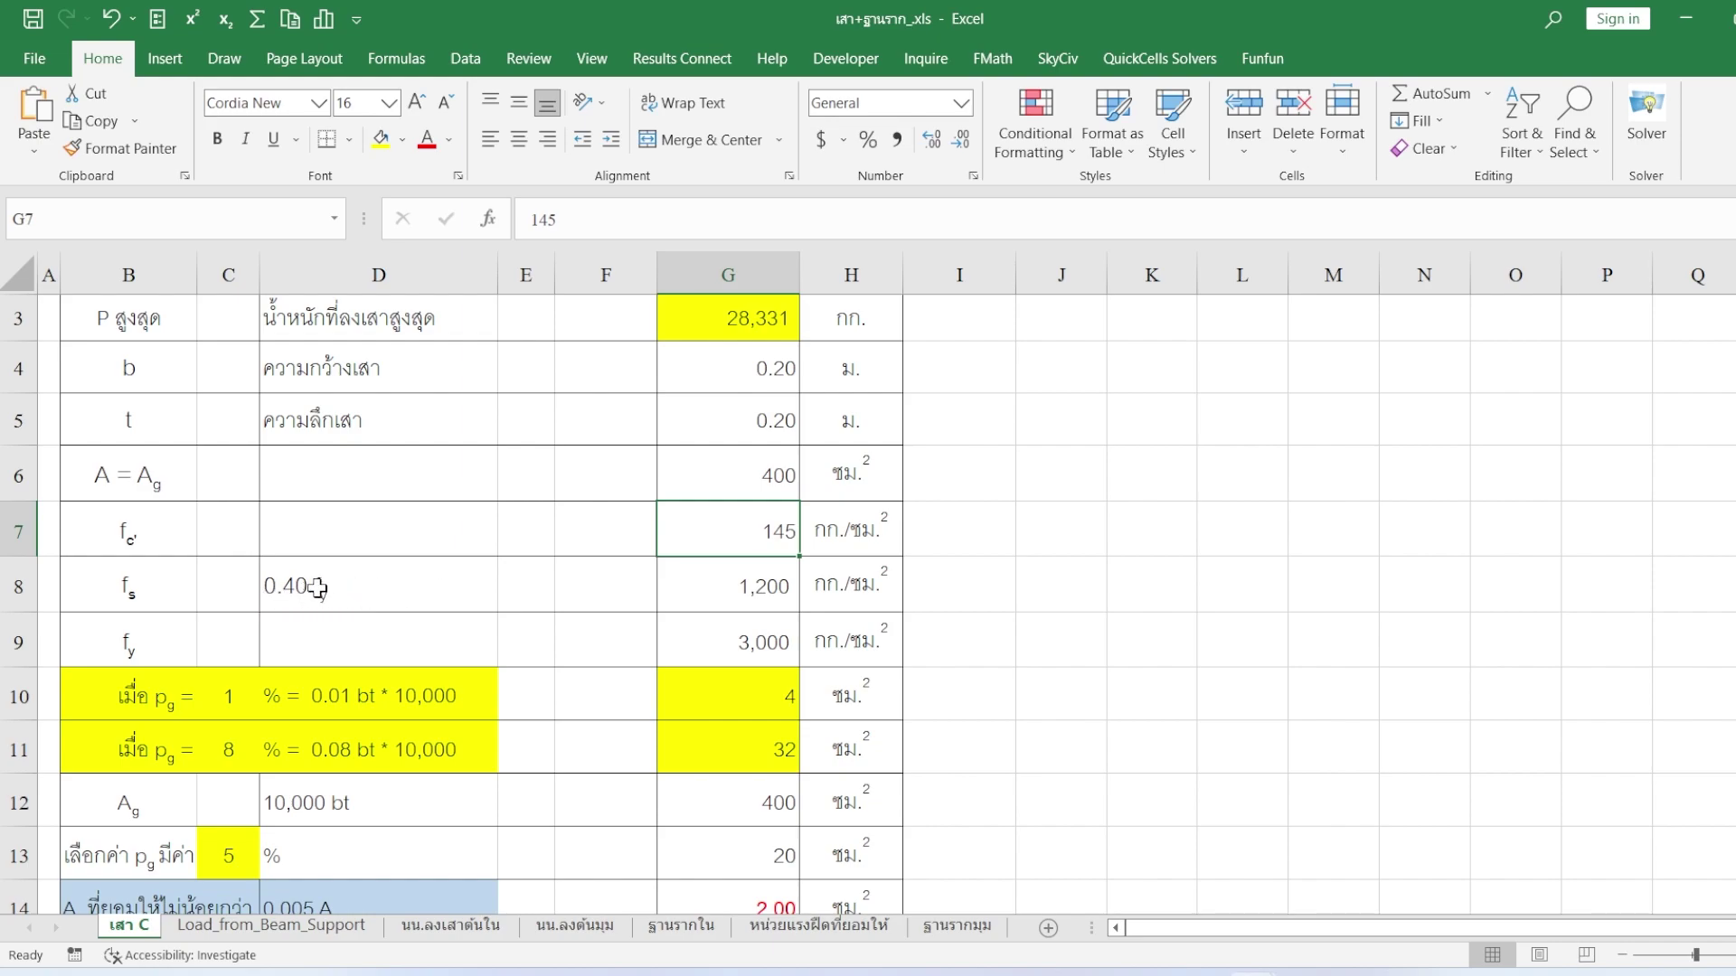
pyautogui.click(349, 589)
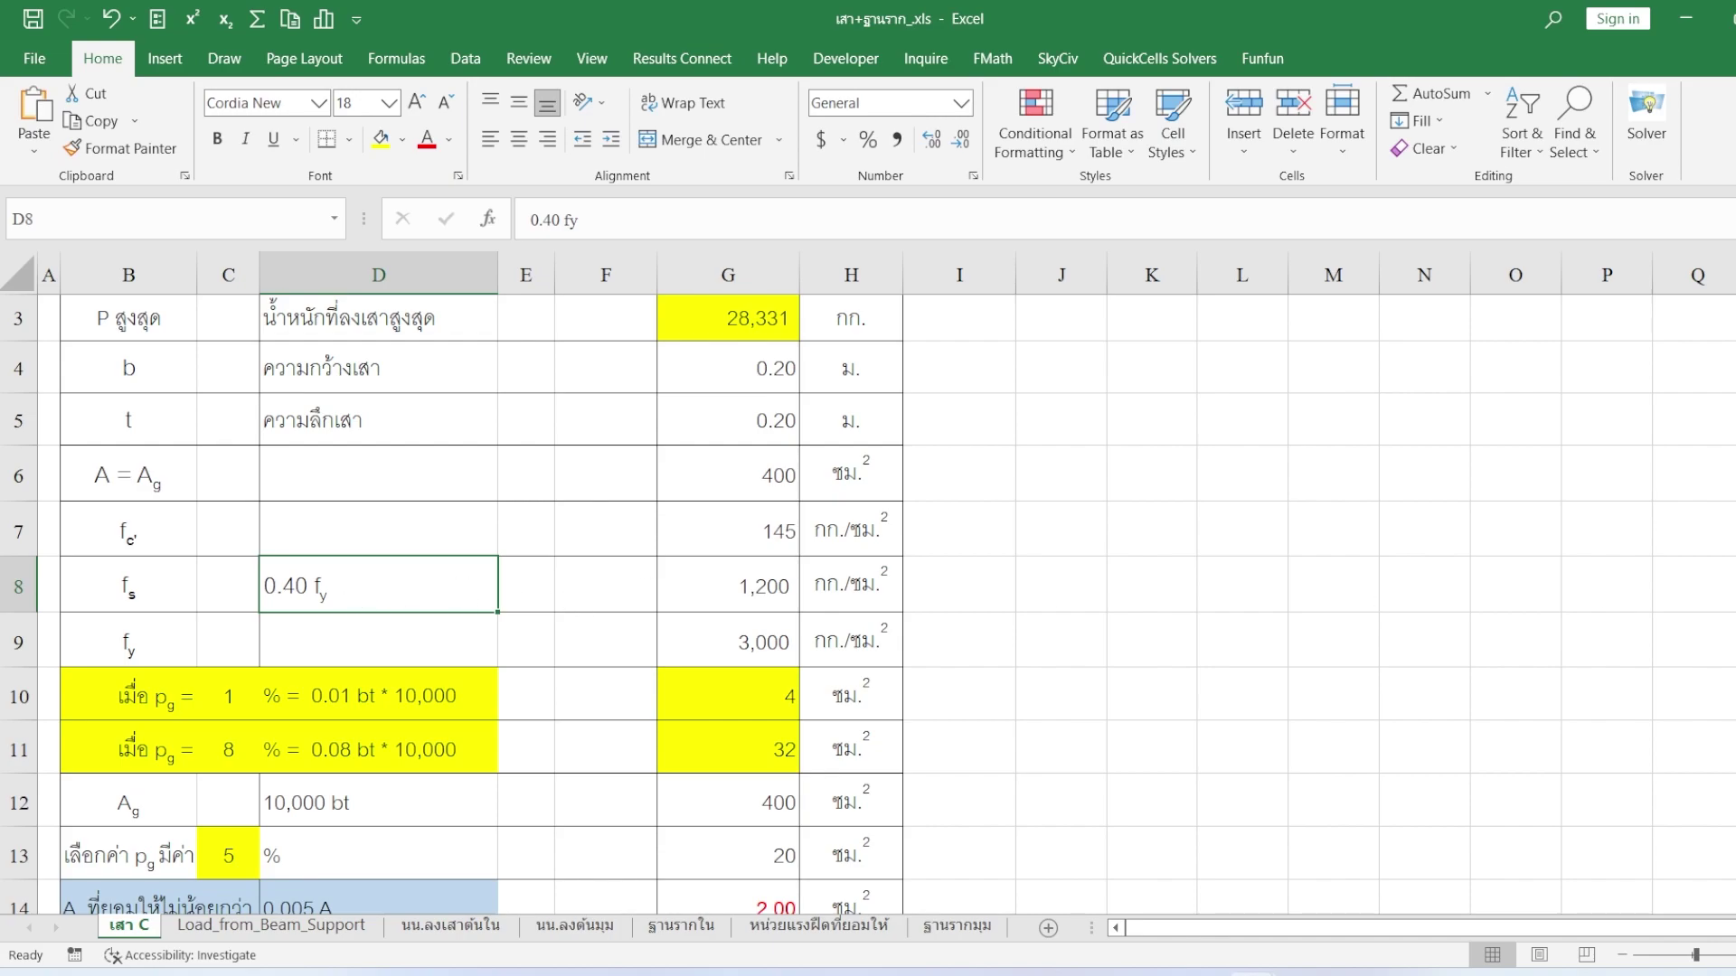
pyautogui.click(757, 579)
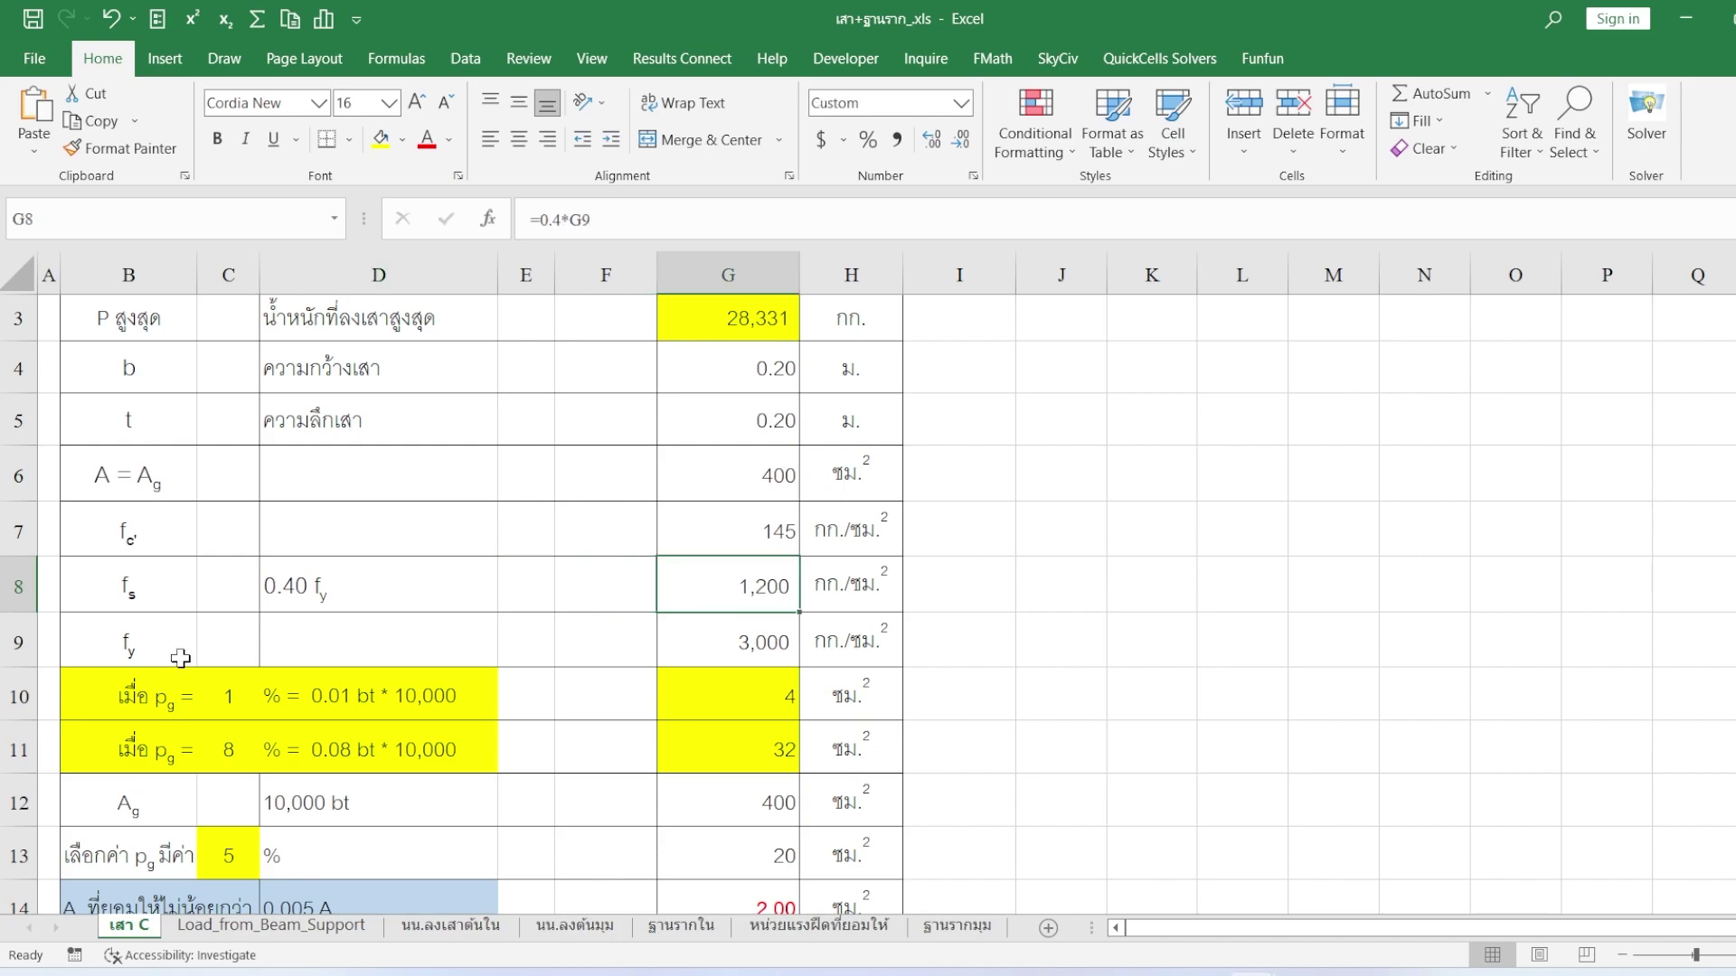
pyautogui.click(762, 640)
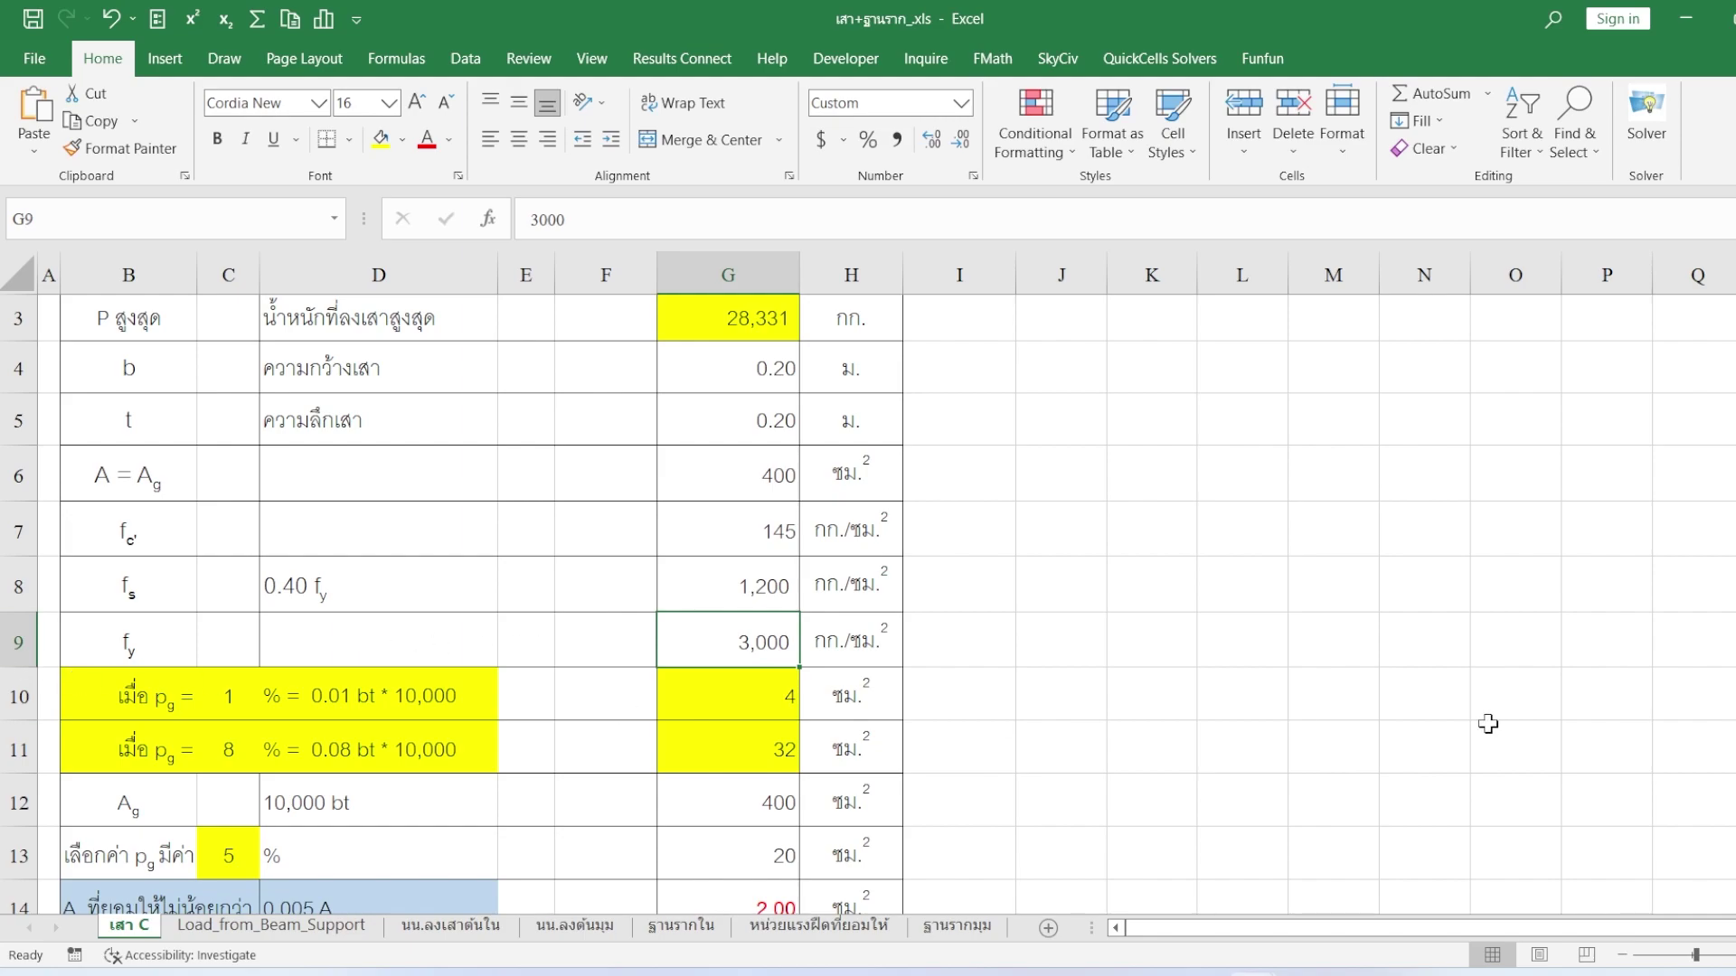
pyautogui.scroll(-1, 633, 630)
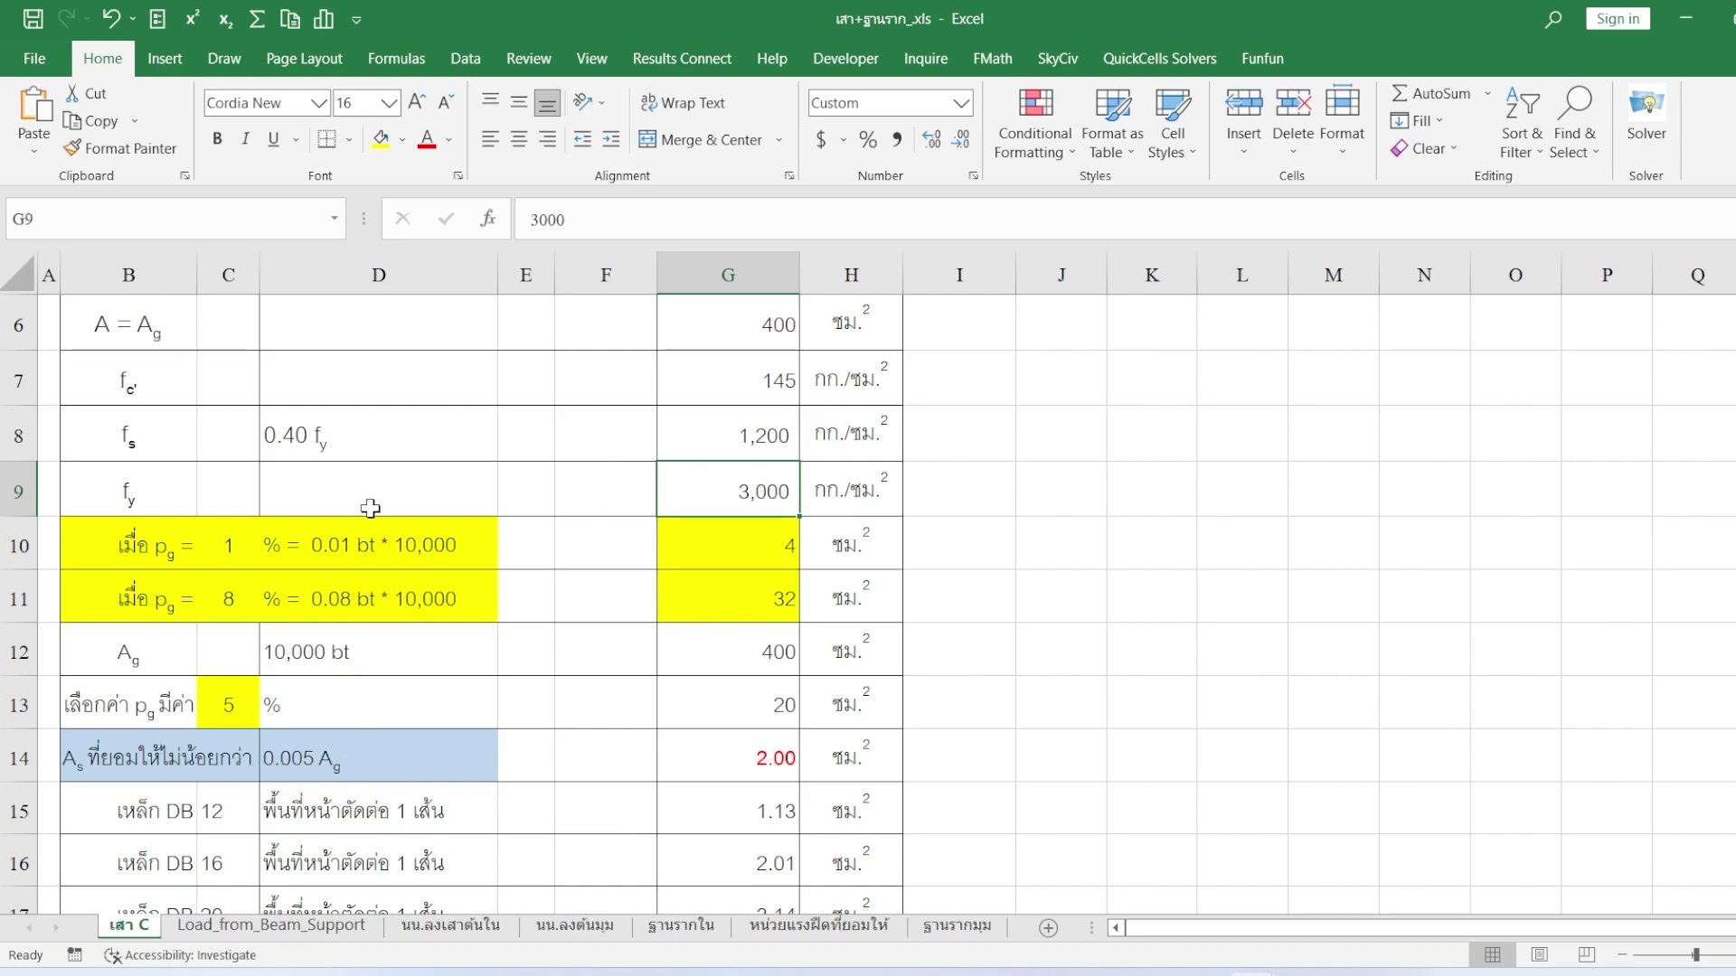
pyautogui.click(760, 325)
pyautogui.click(750, 757)
pyautogui.scroll(-1, 633, 723)
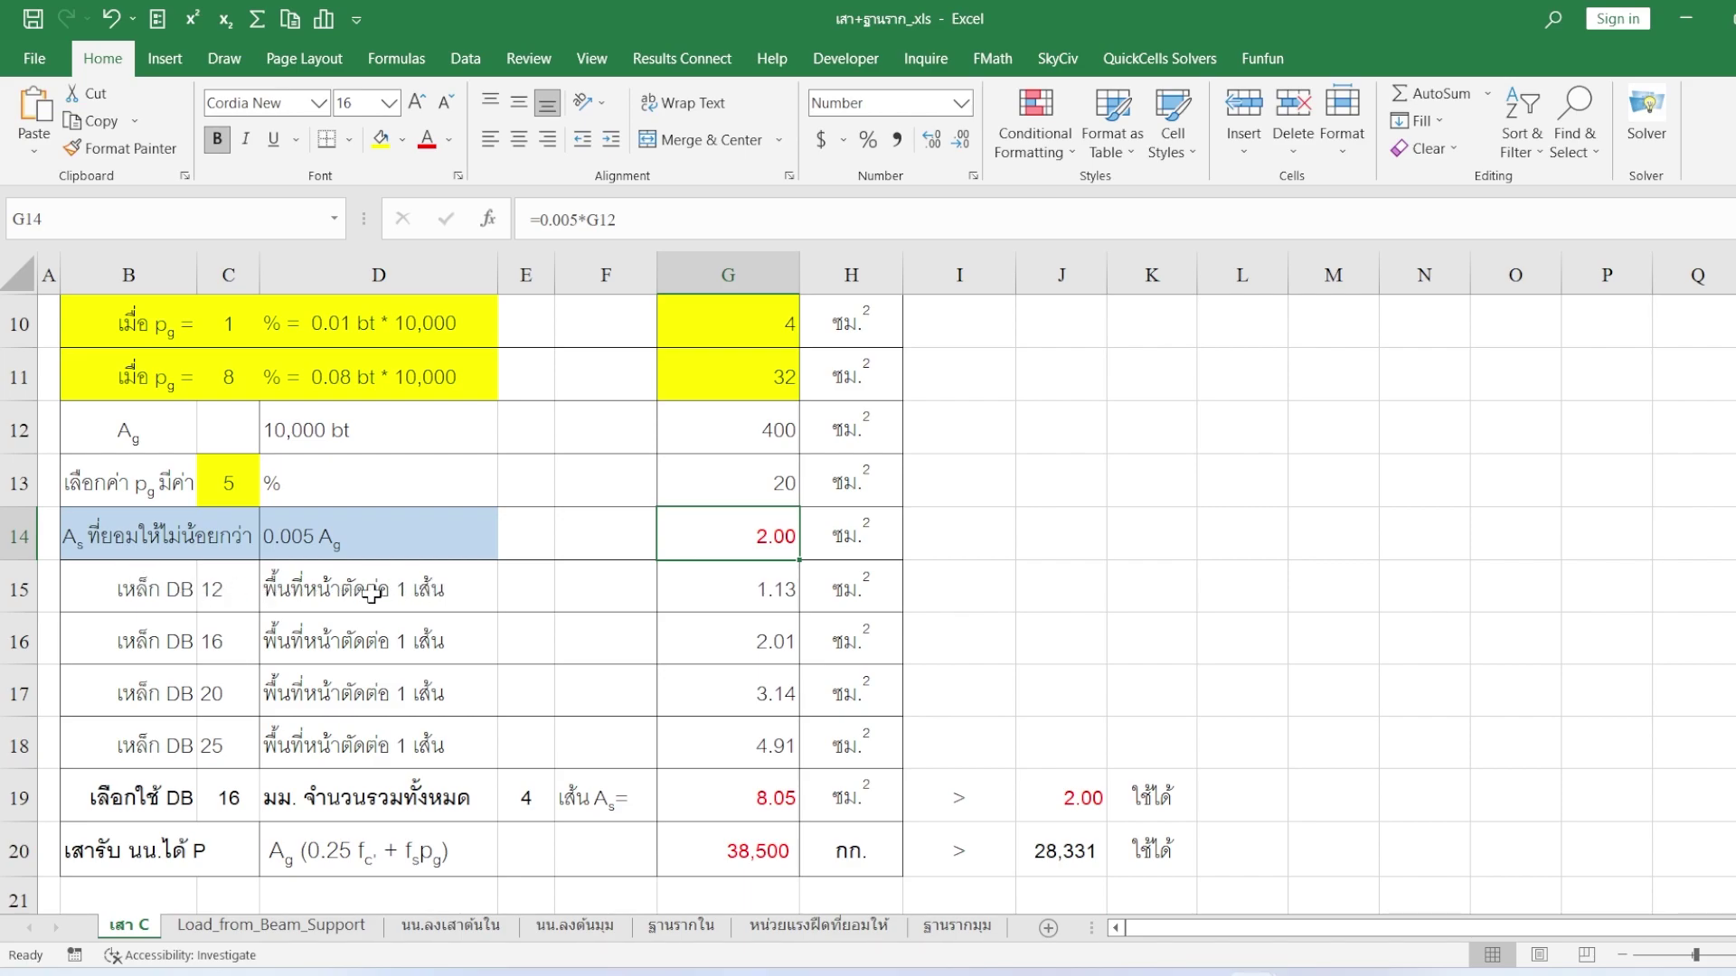
pyautogui.click(773, 592)
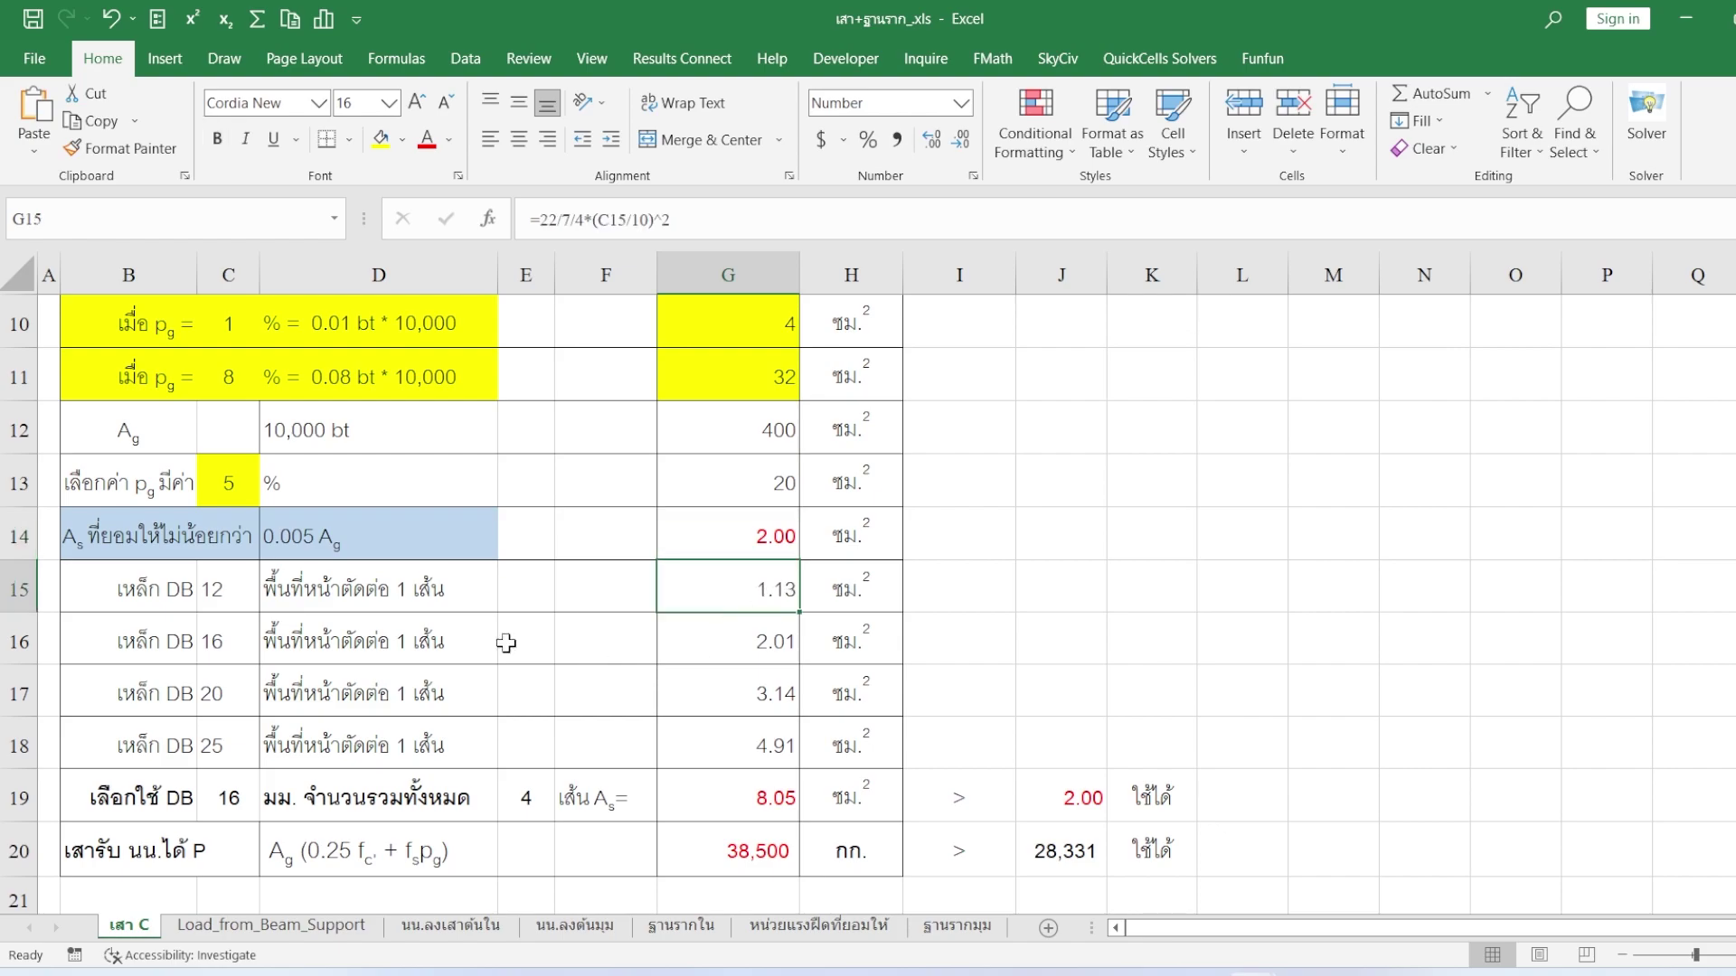
pyautogui.click(748, 643)
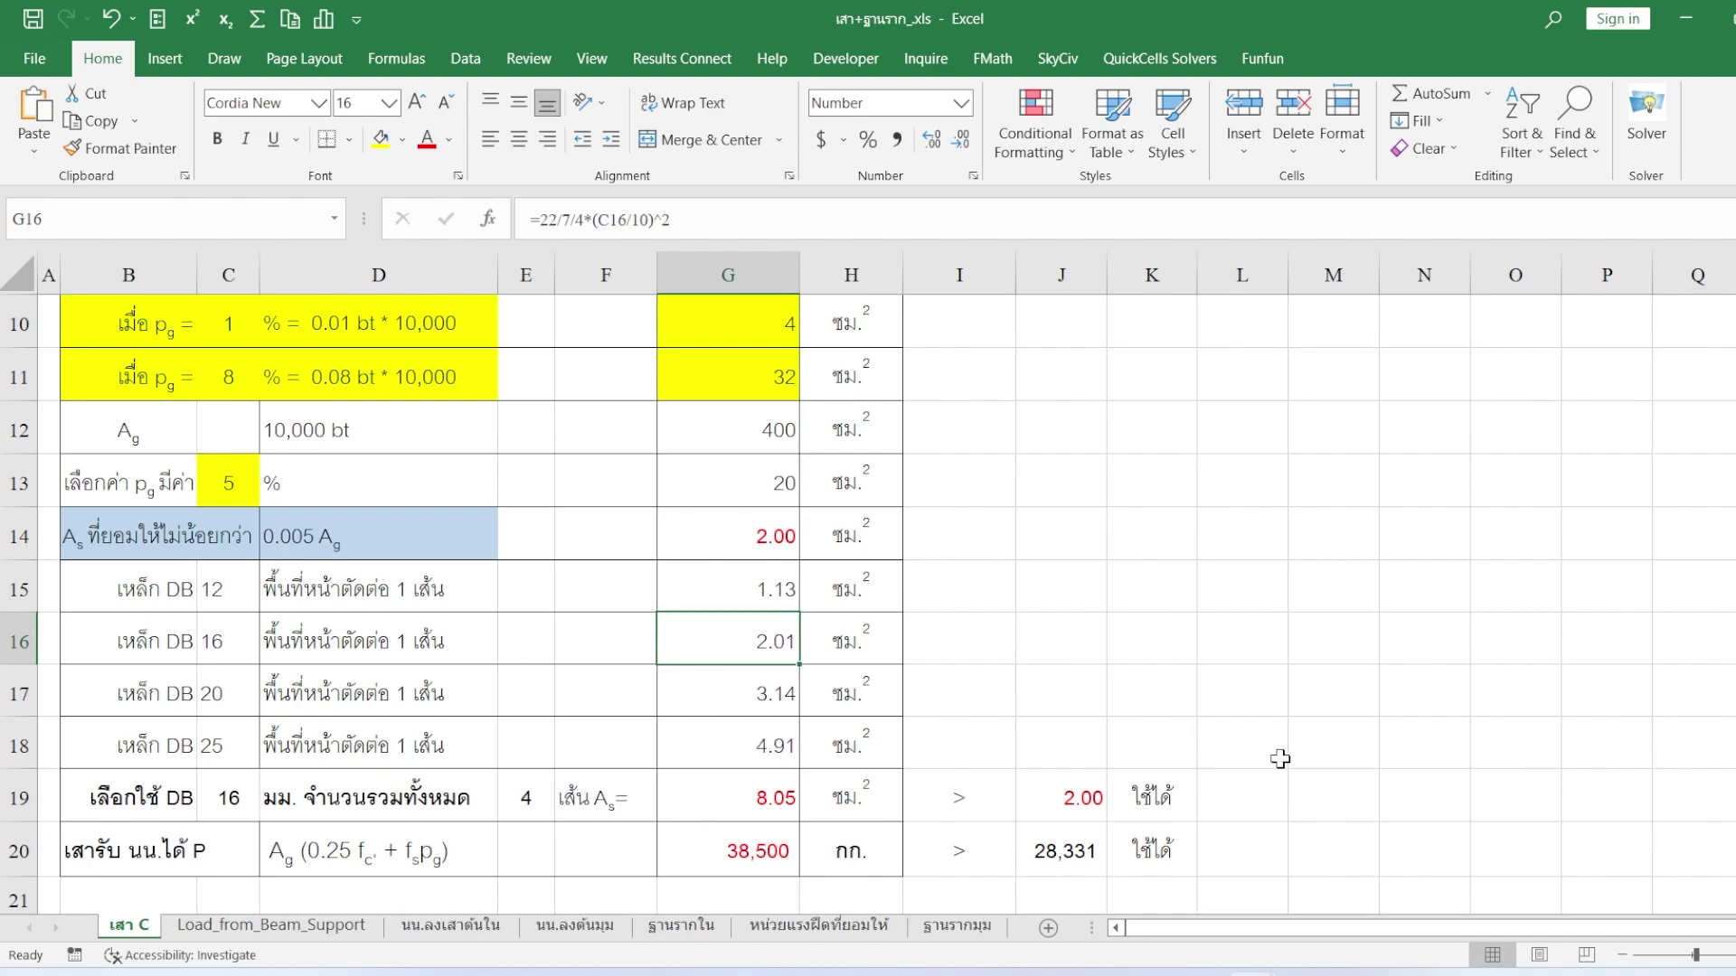
pyautogui.scroll(-1, 700, 771)
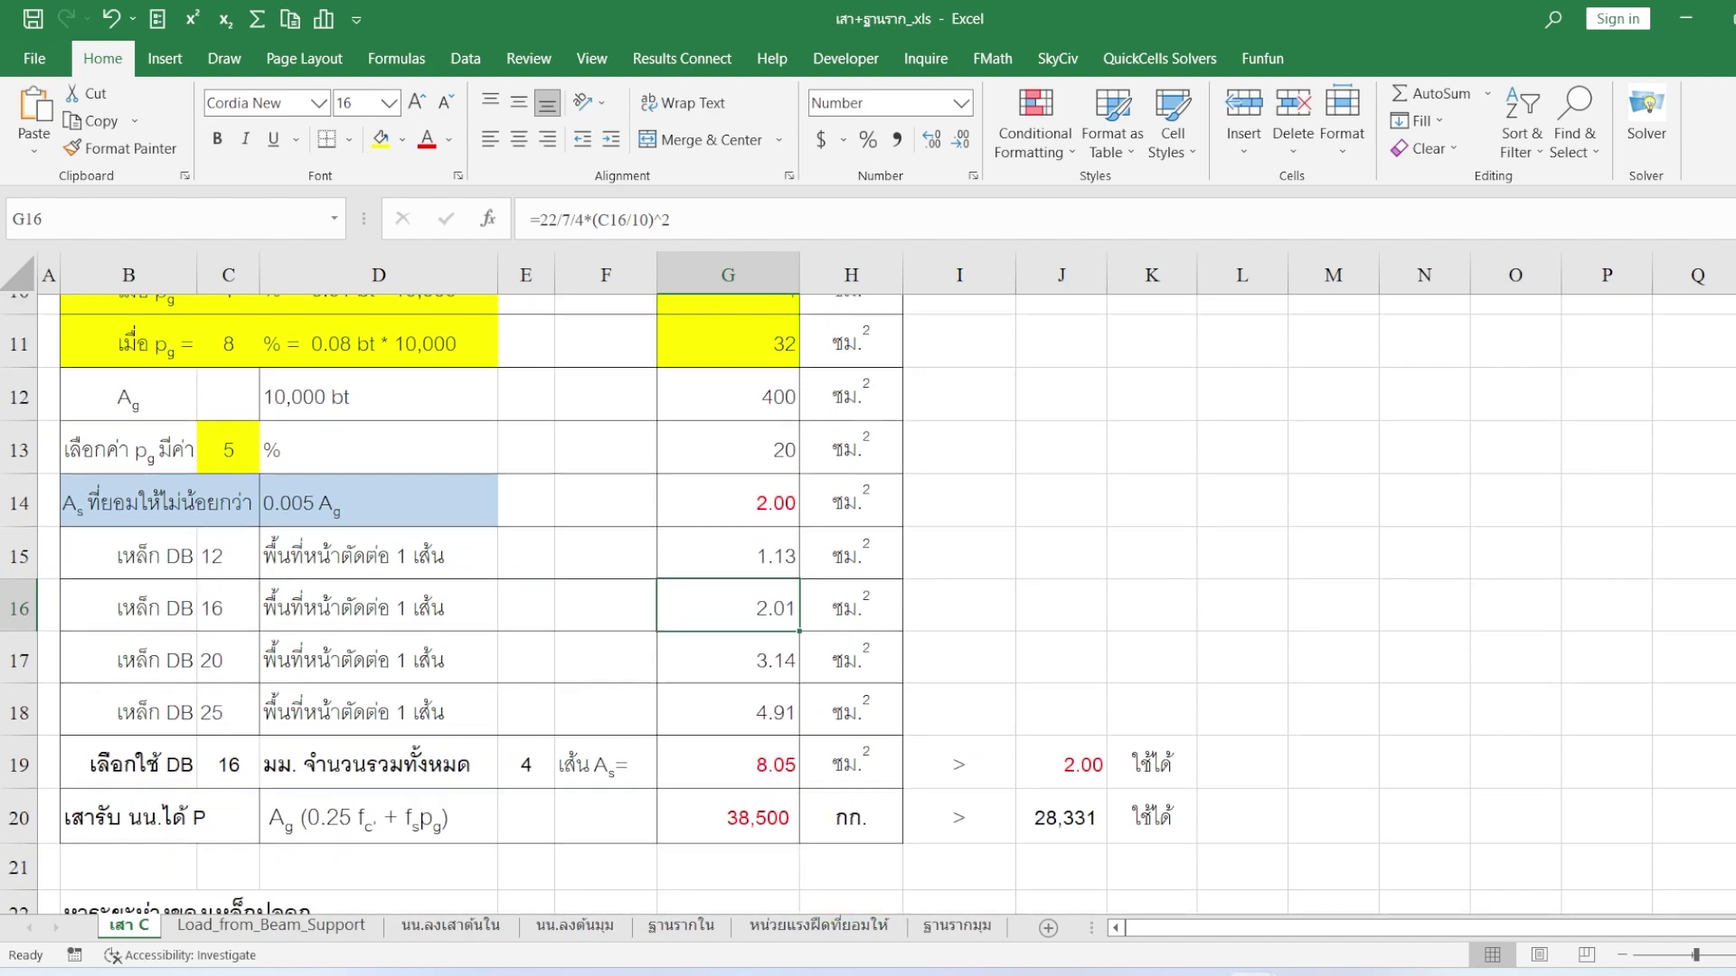
pyautogui.scroll(2, 867, 597)
pyautogui.scroll(2, 868, 597)
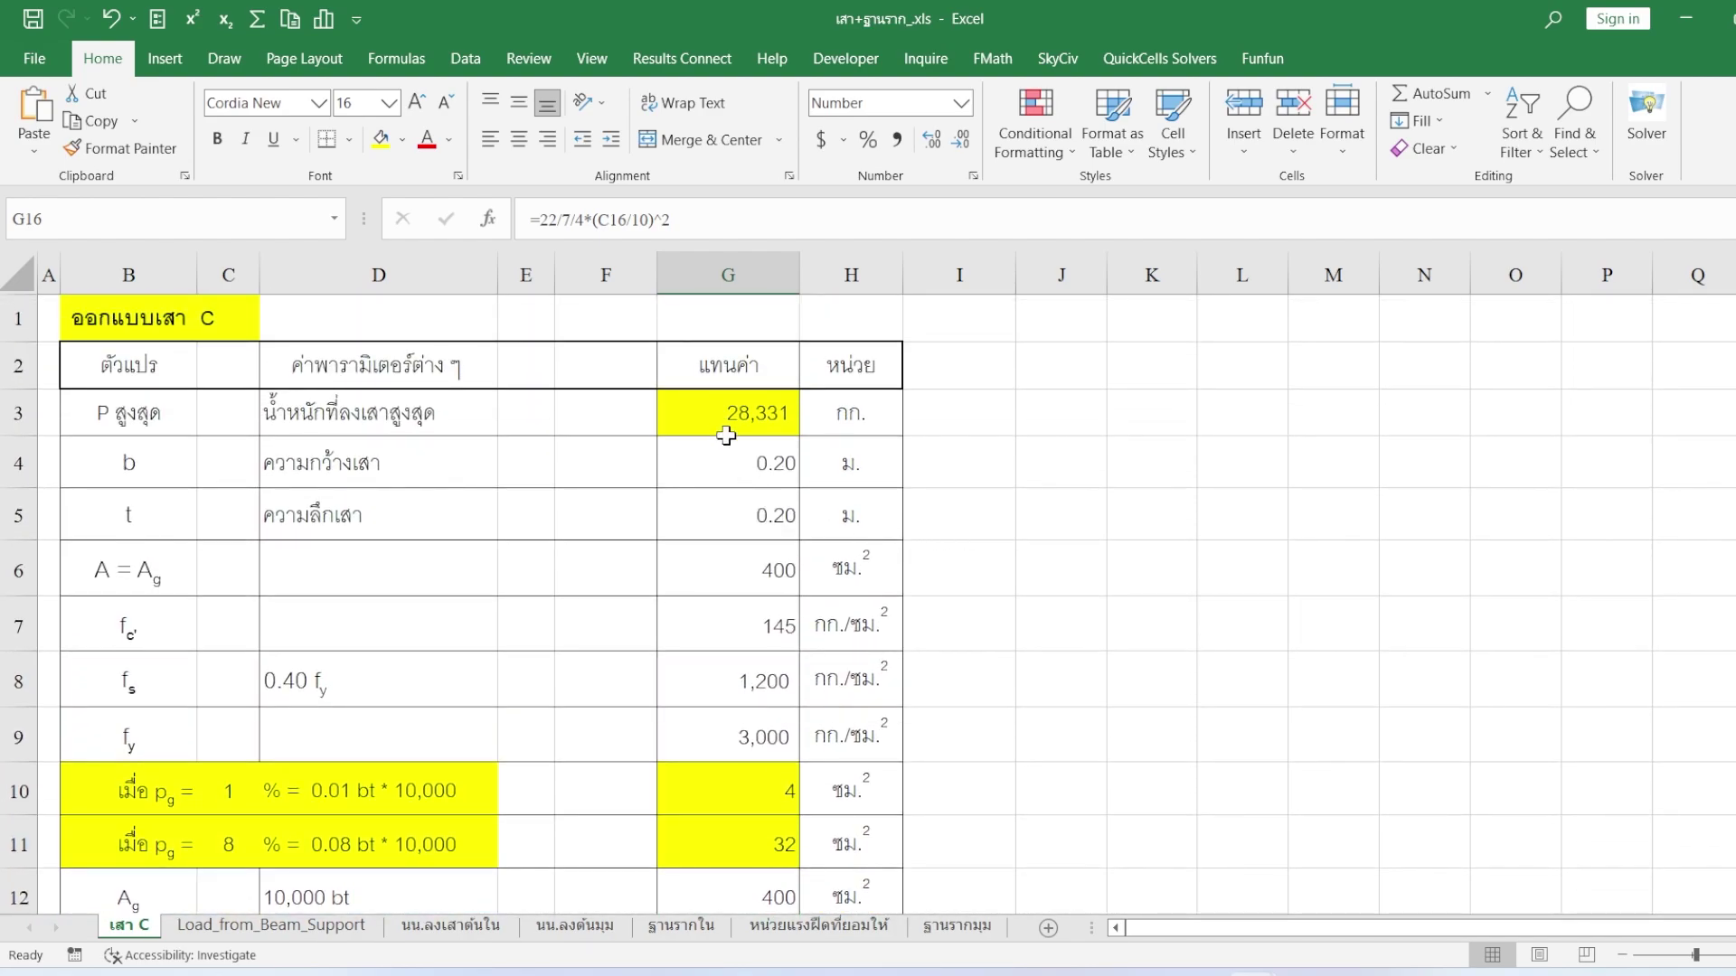
pyautogui.click(731, 414)
pyautogui.scroll(-2, 868, 597)
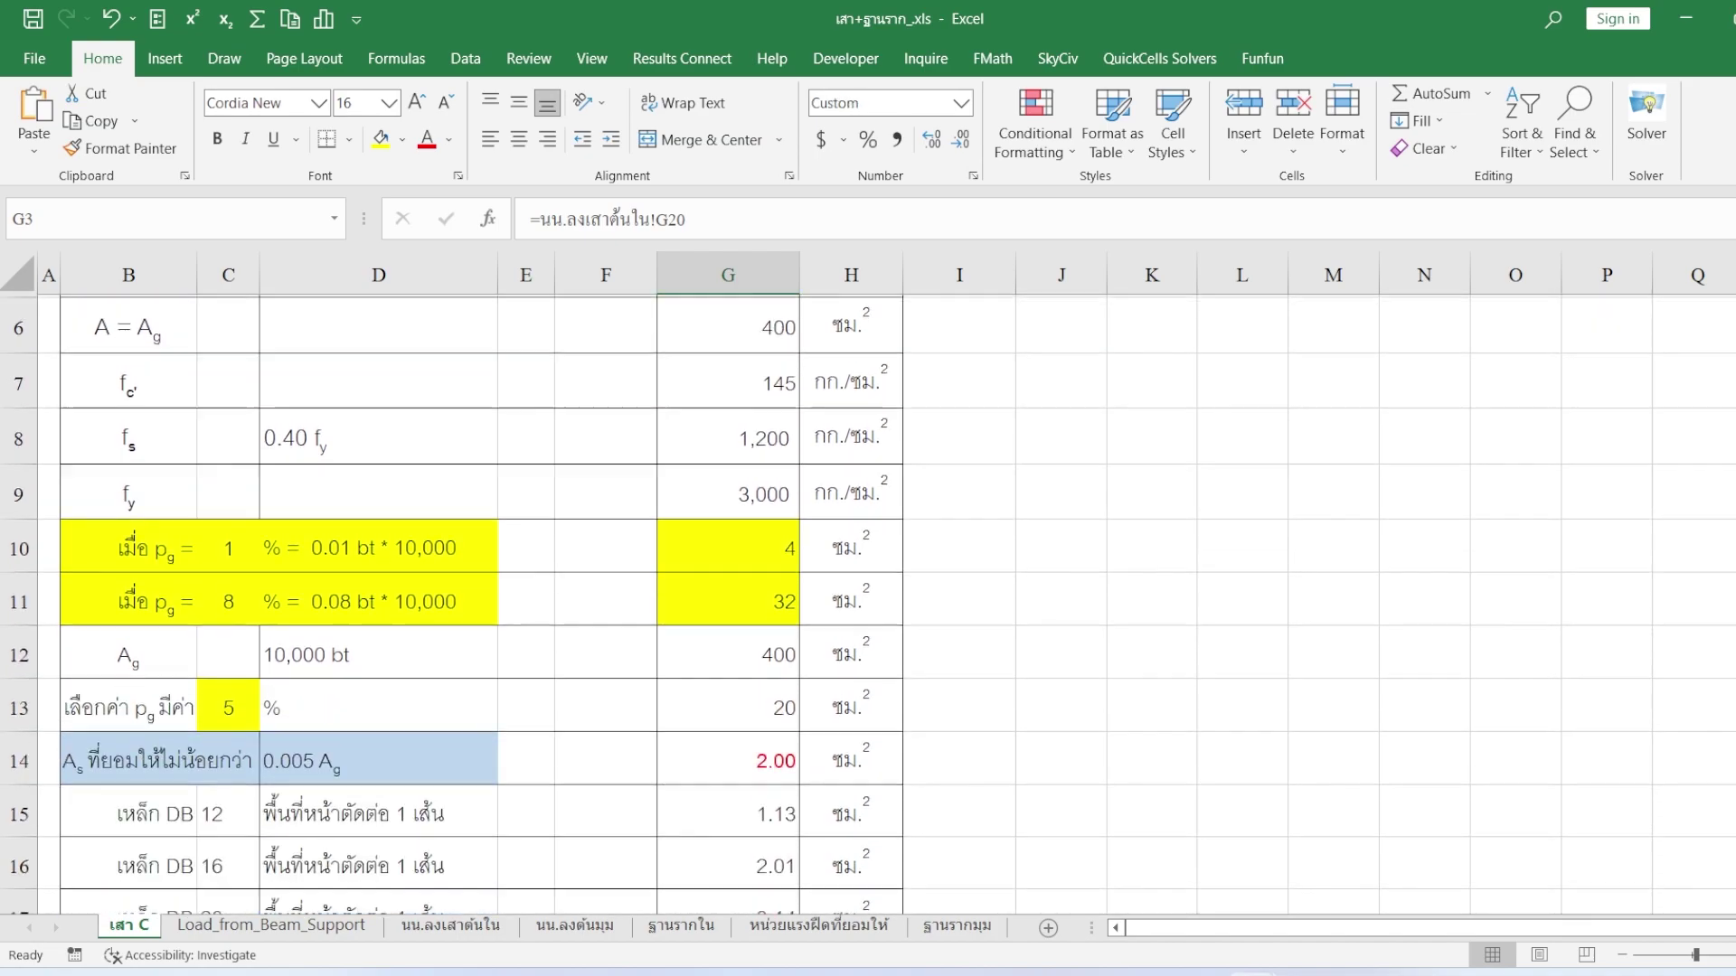
pyautogui.scroll(-2, 868, 597)
pyautogui.scroll(1, 868, 597)
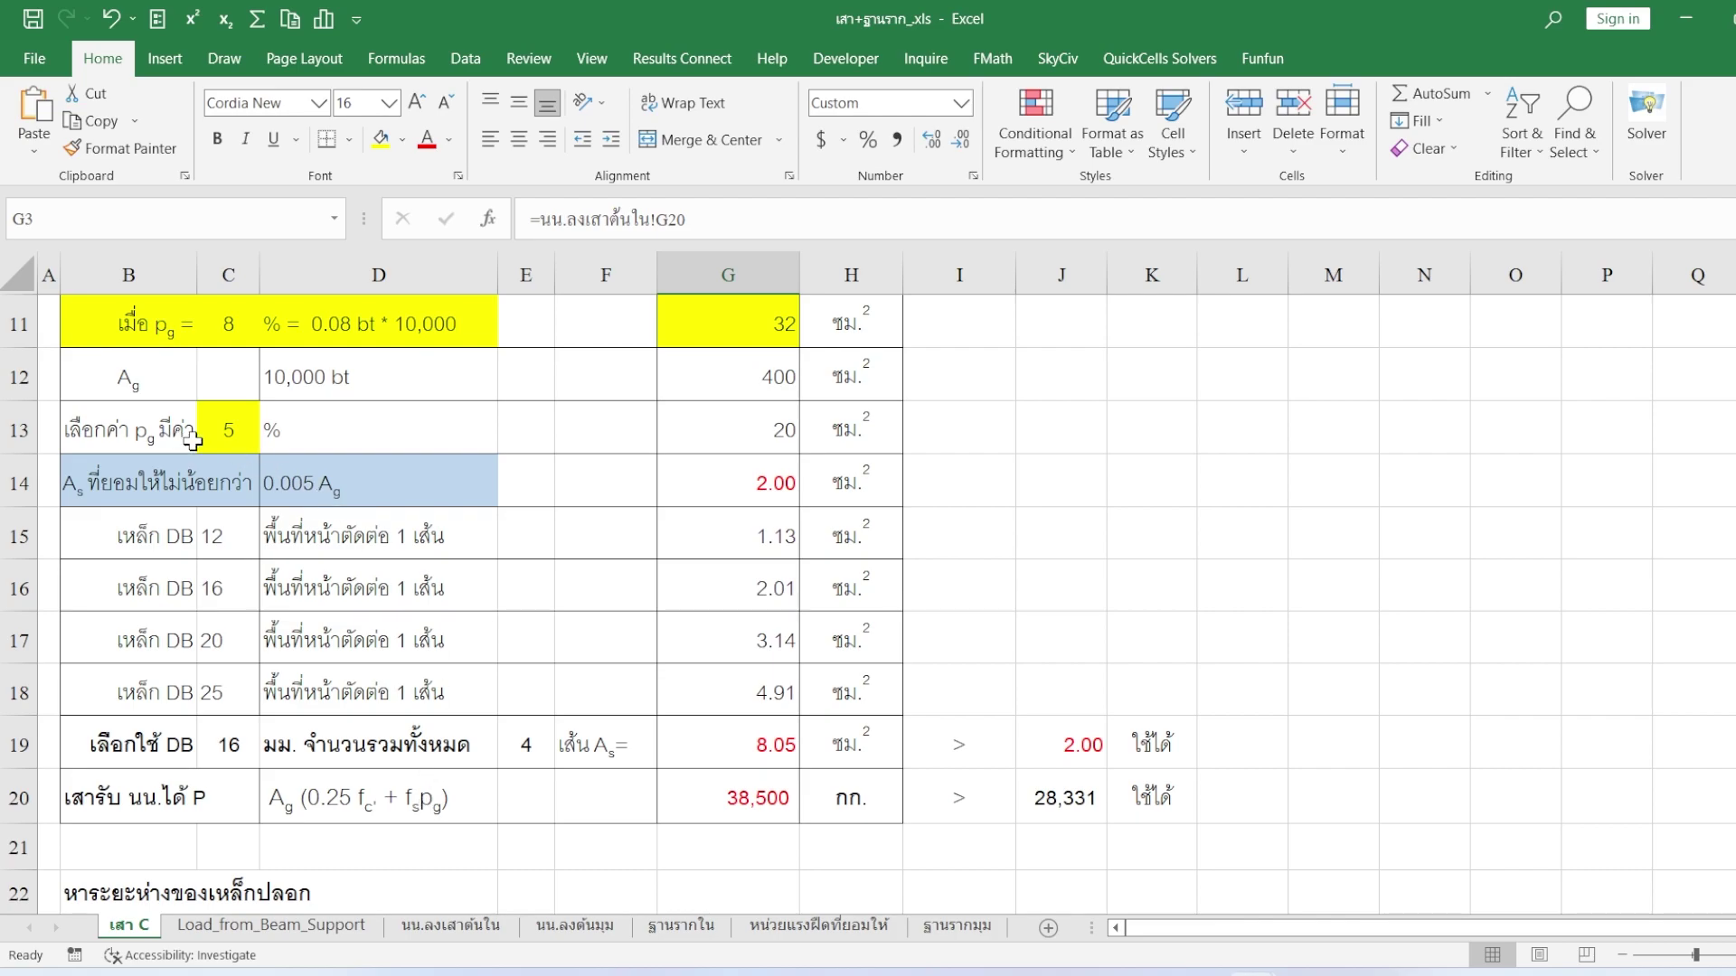
pyautogui.scroll(2, 134, 314)
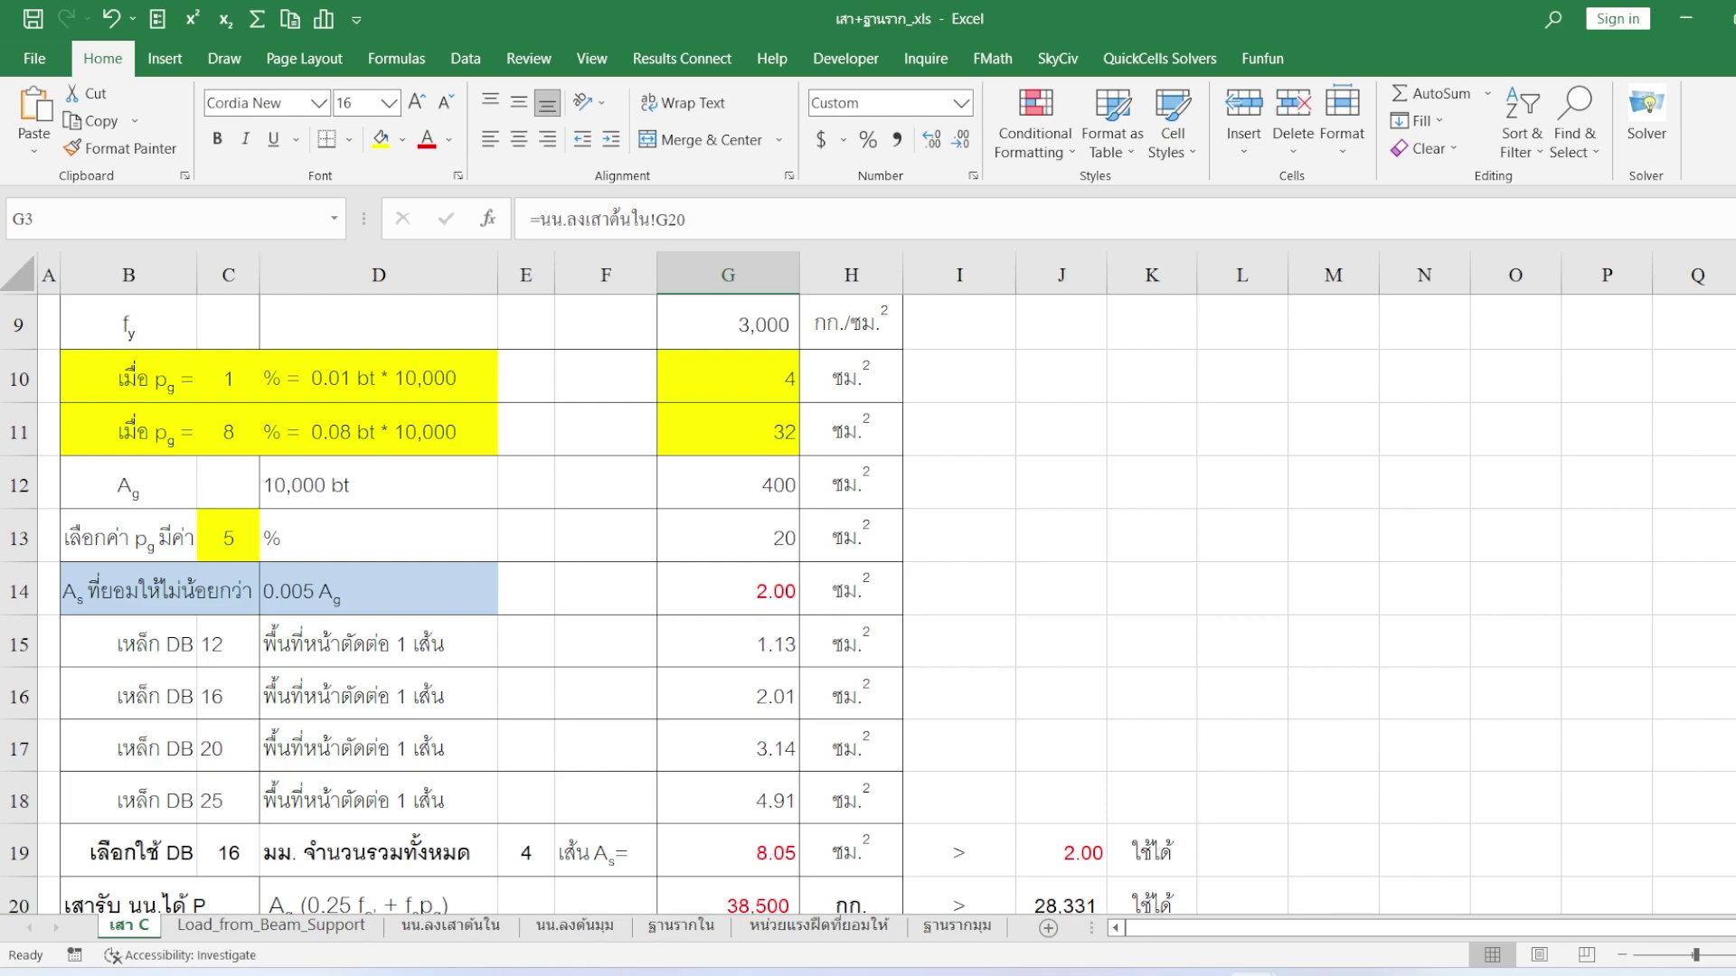
pyautogui.scroll(-3, 160, 616)
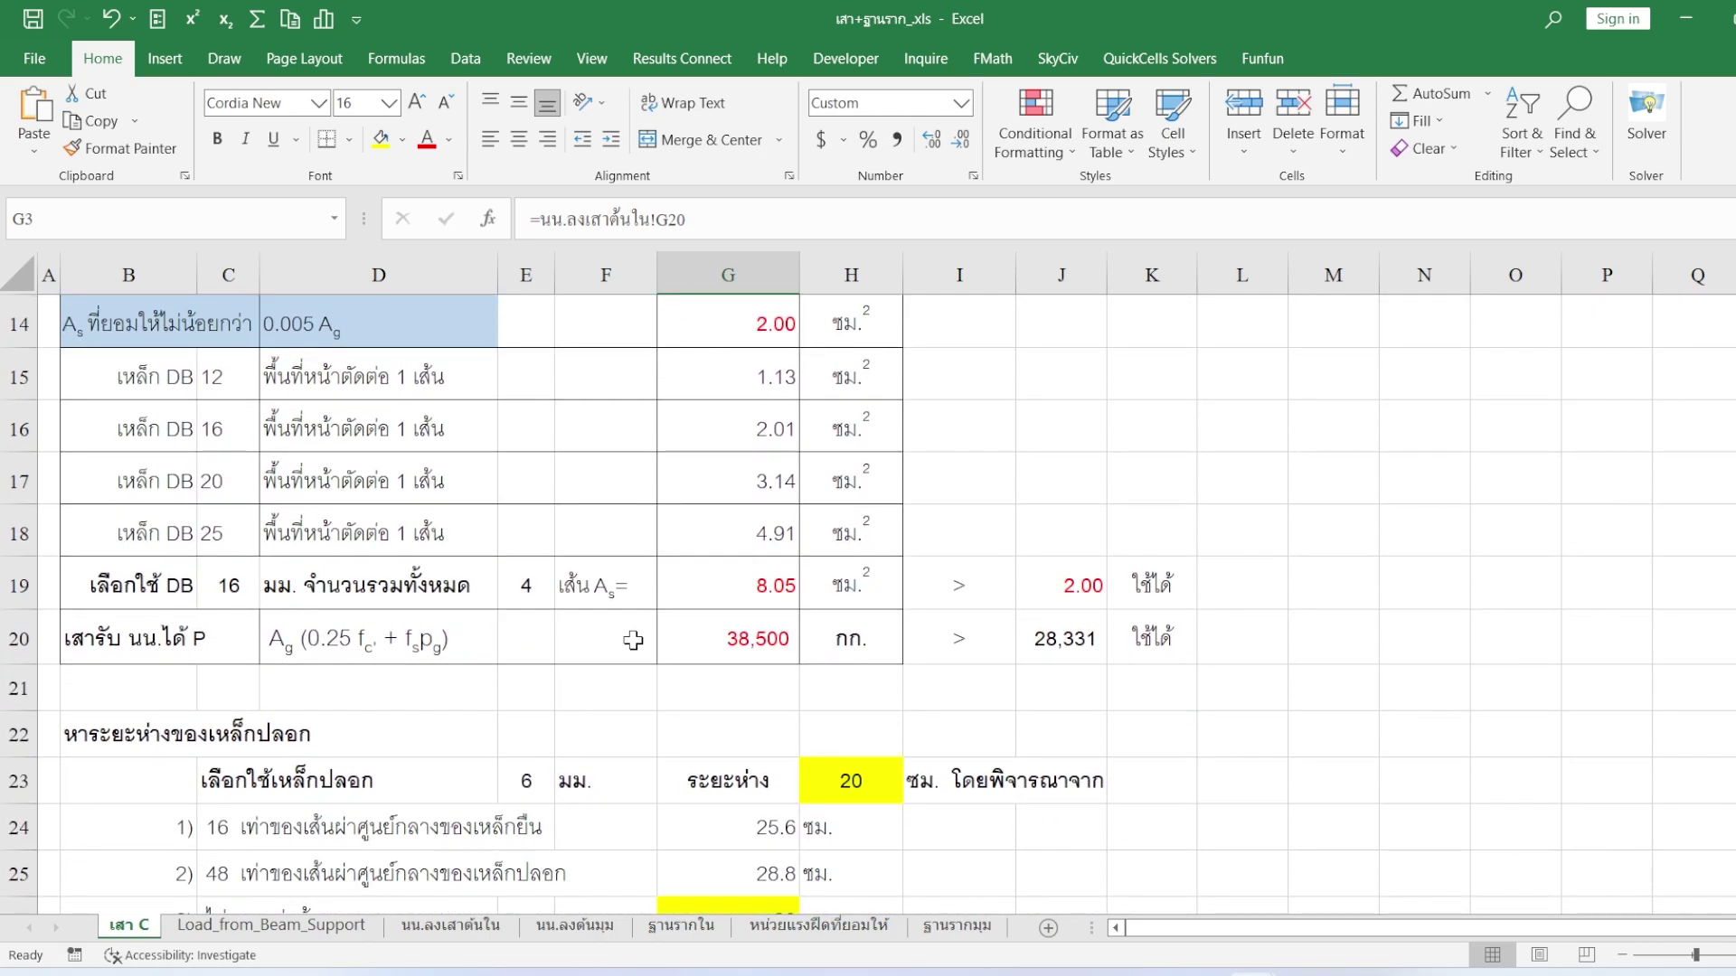
pyautogui.click(771, 643)
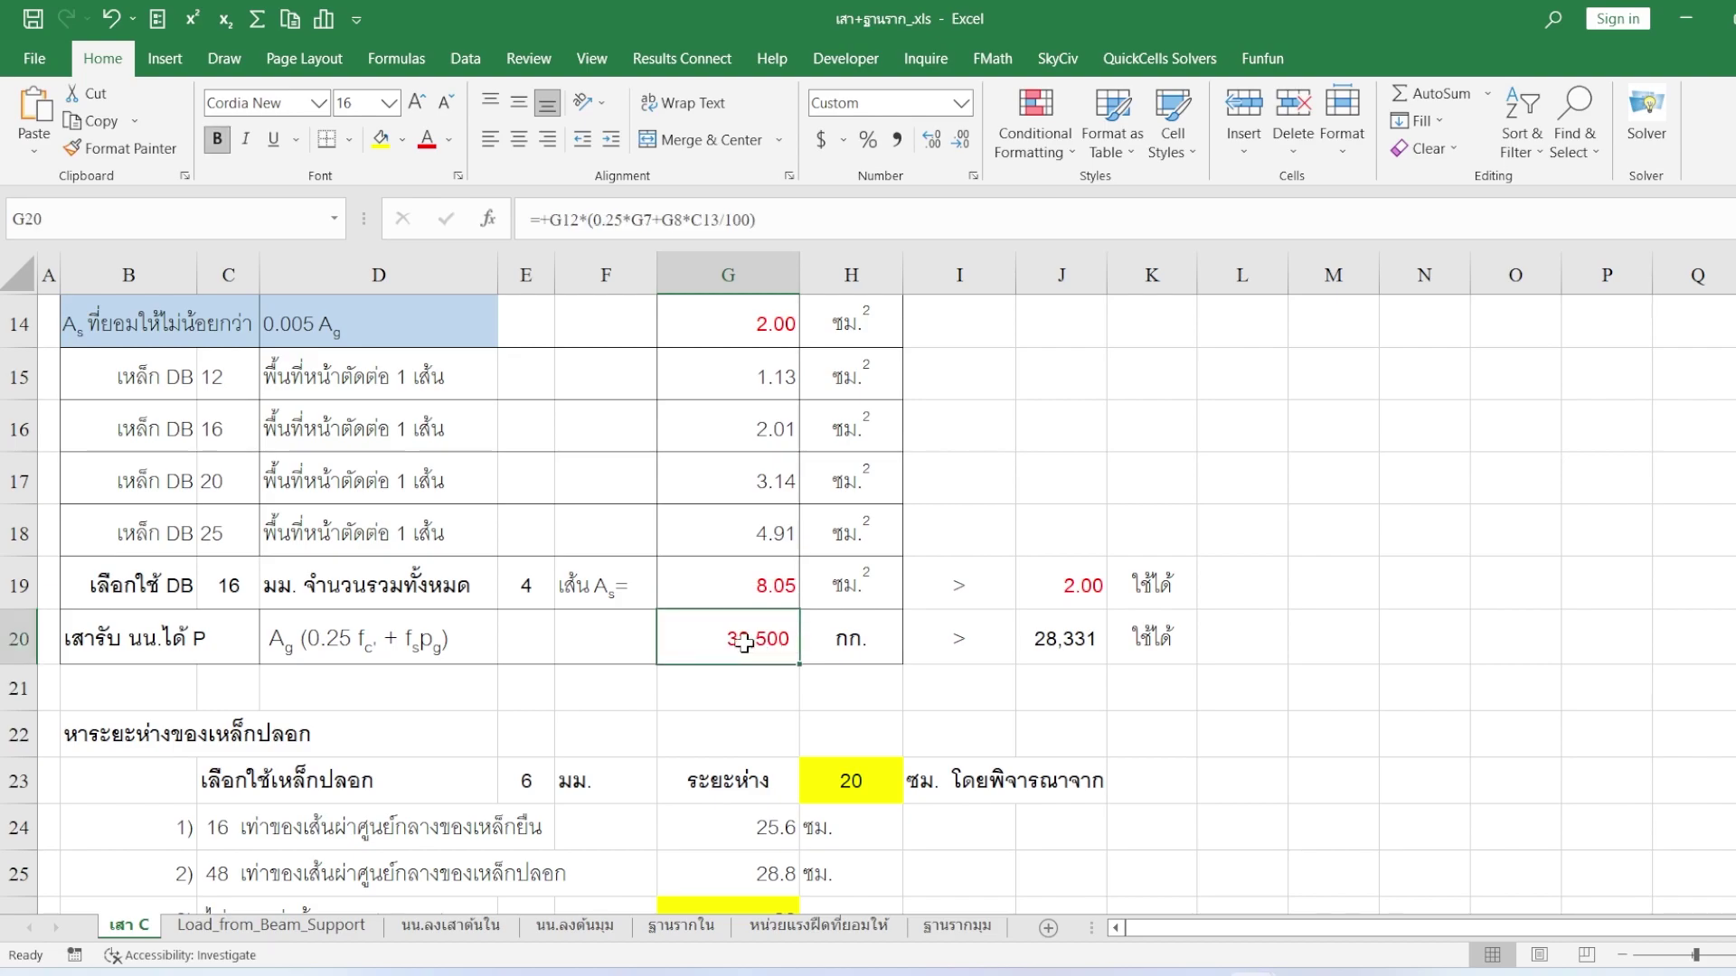
pyautogui.scroll(1, 868, 606)
pyautogui.scroll(4, 868, 605)
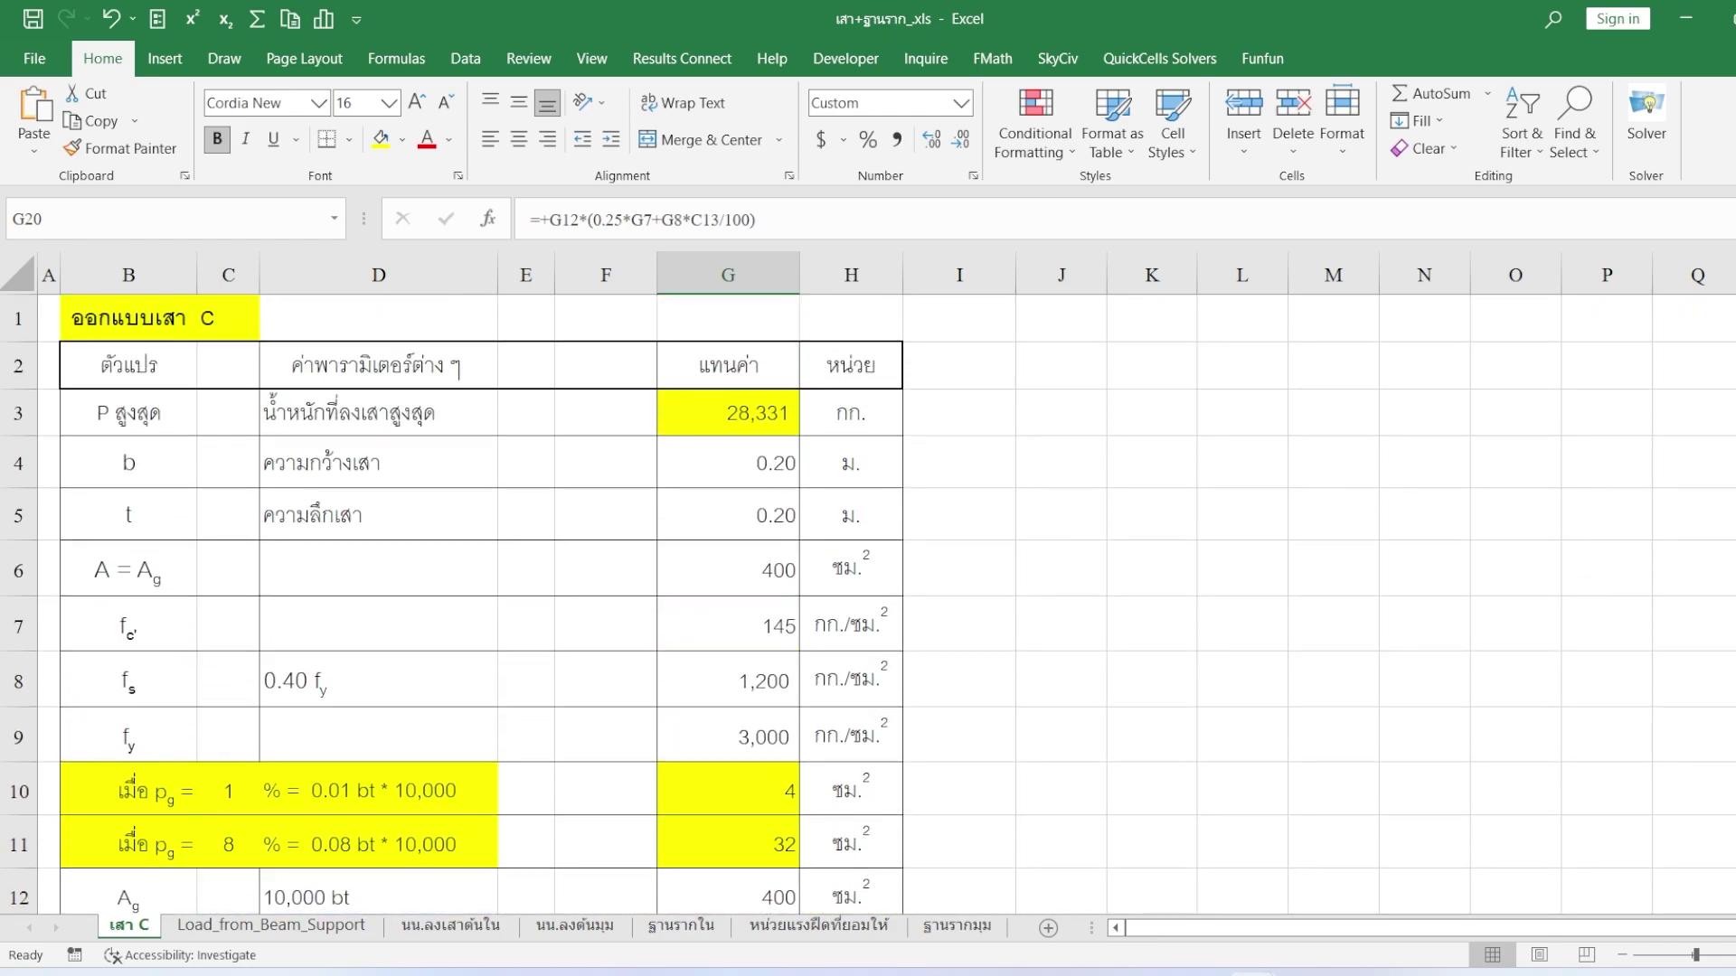
pyautogui.click(737, 411)
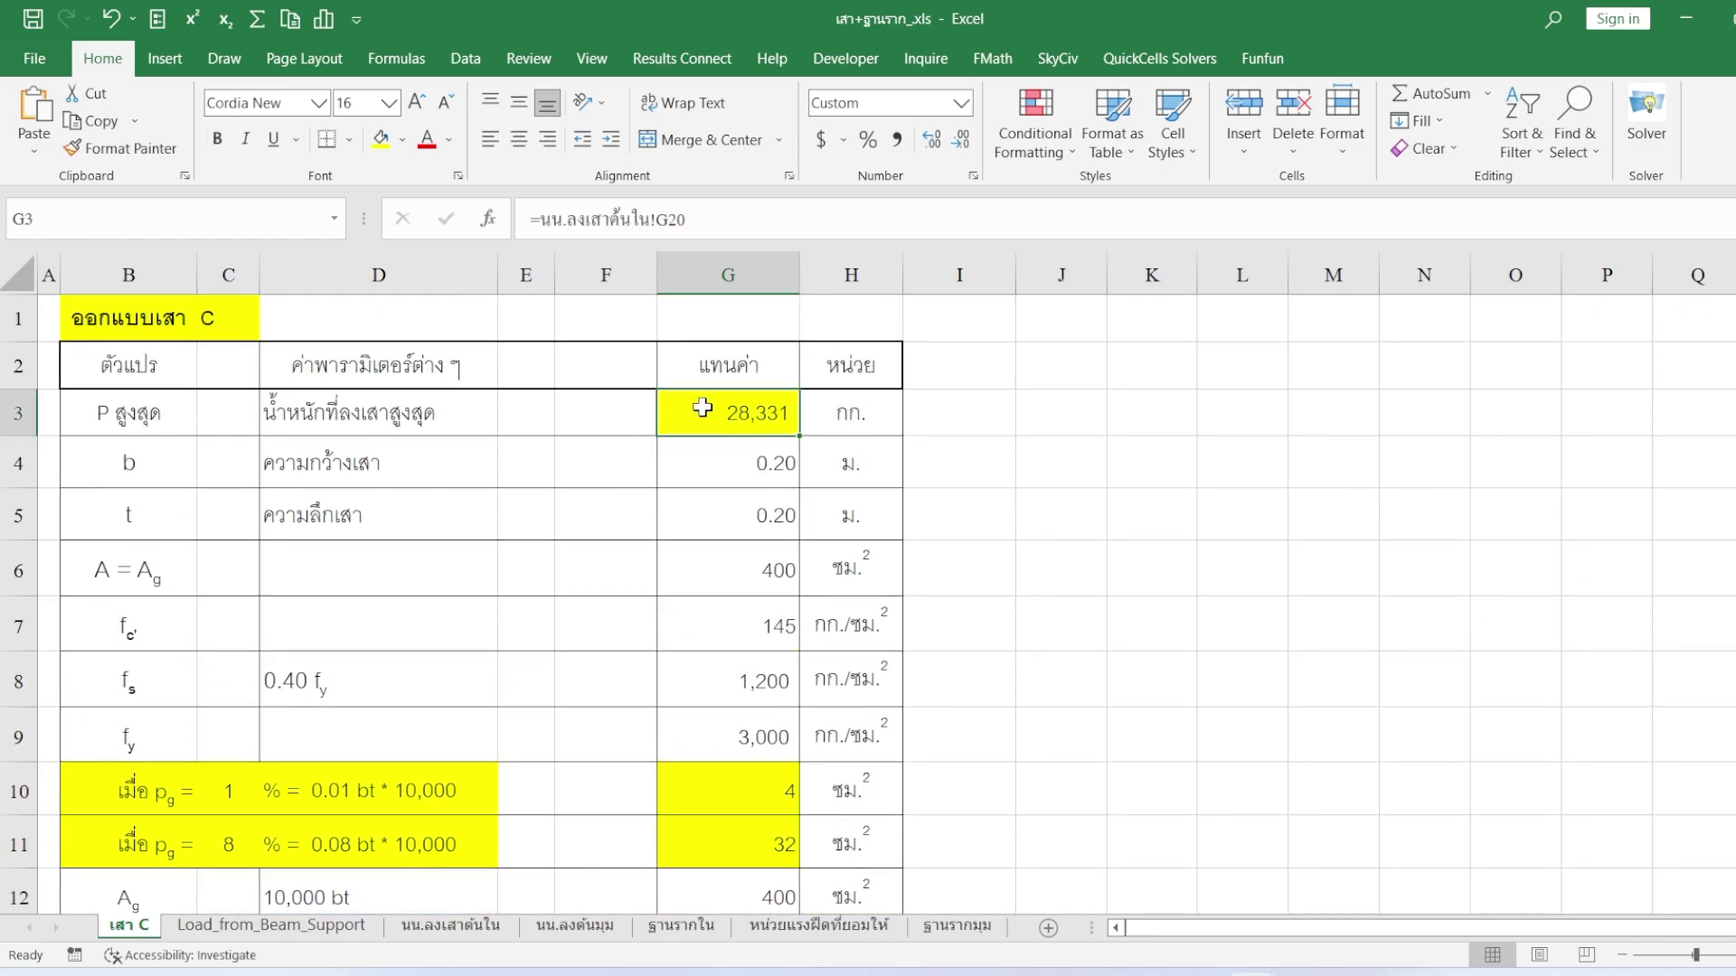
pyautogui.scroll(-3, 868, 605)
pyautogui.scroll(-2, 867, 606)
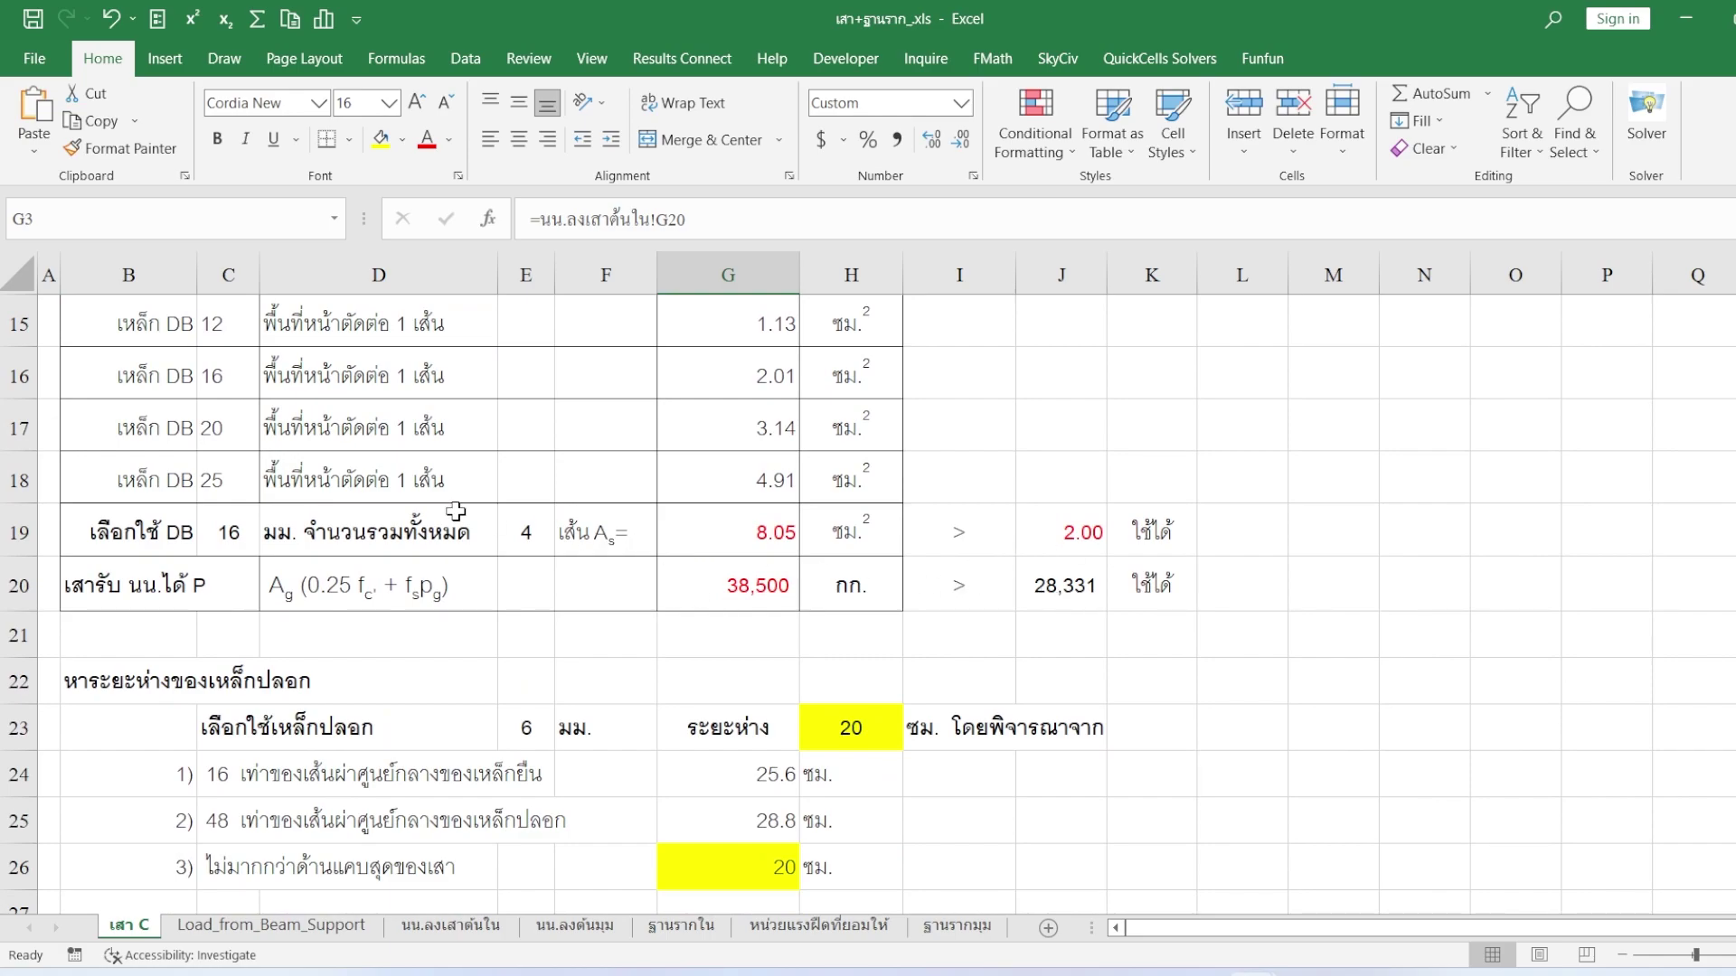
pyautogui.click(461, 927)
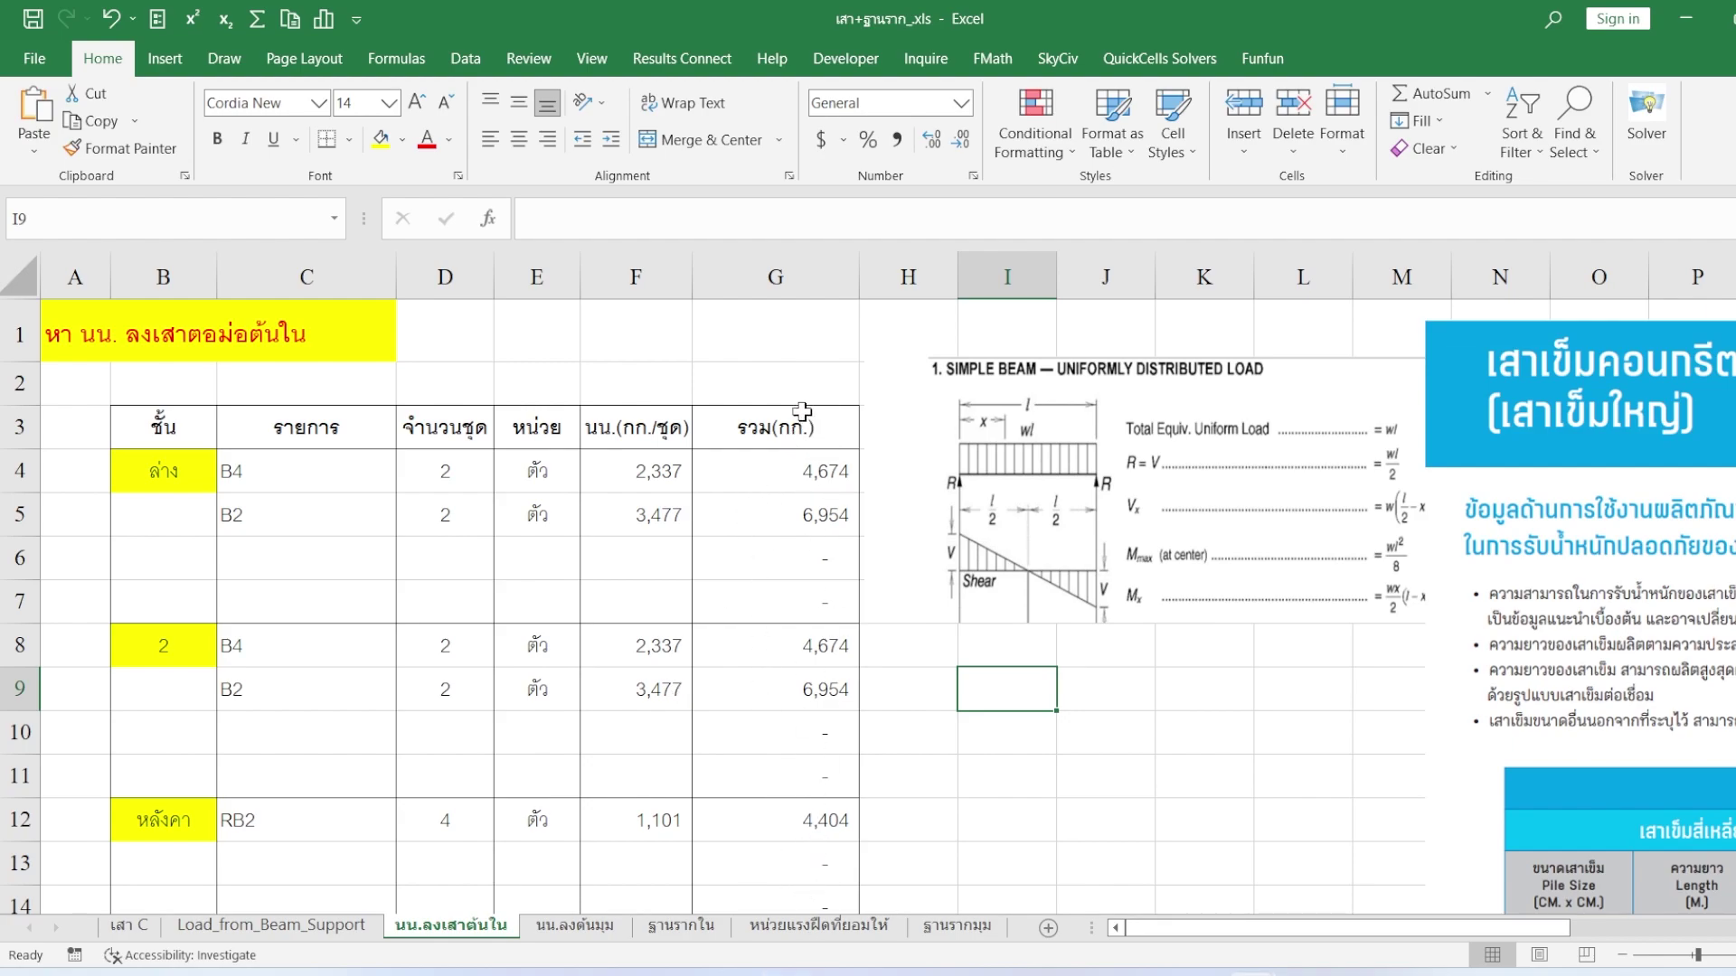
pyautogui.click(135, 925)
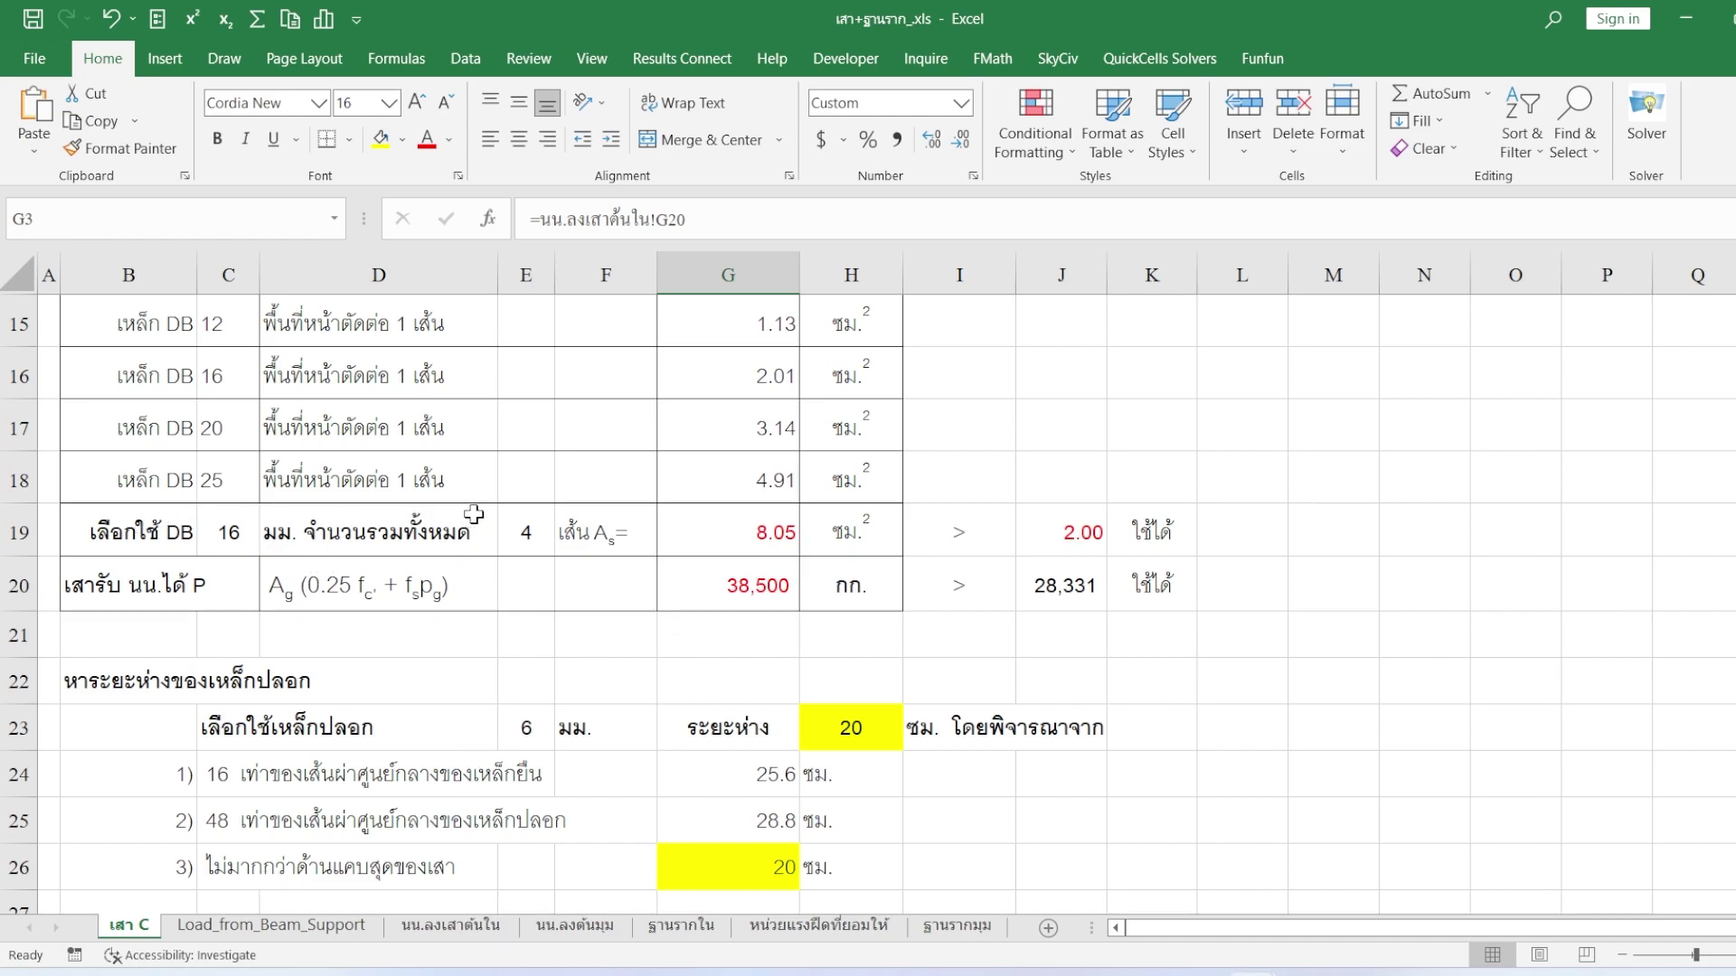
pyautogui.click(538, 534)
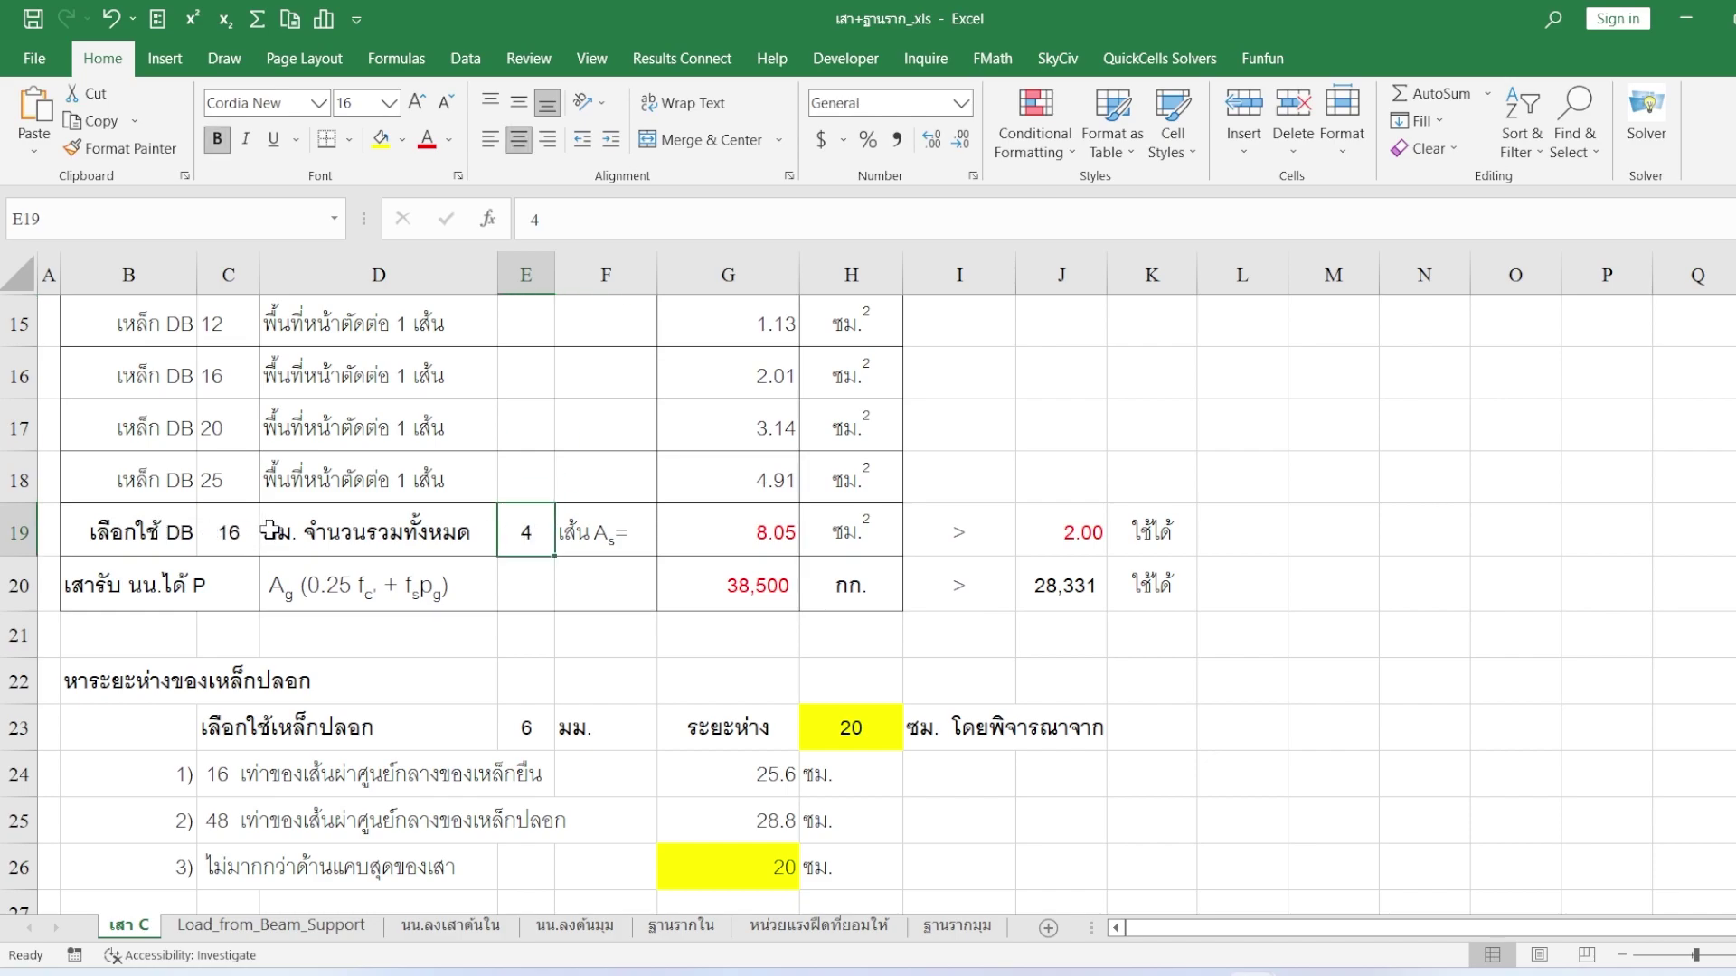
pyautogui.click(781, 534)
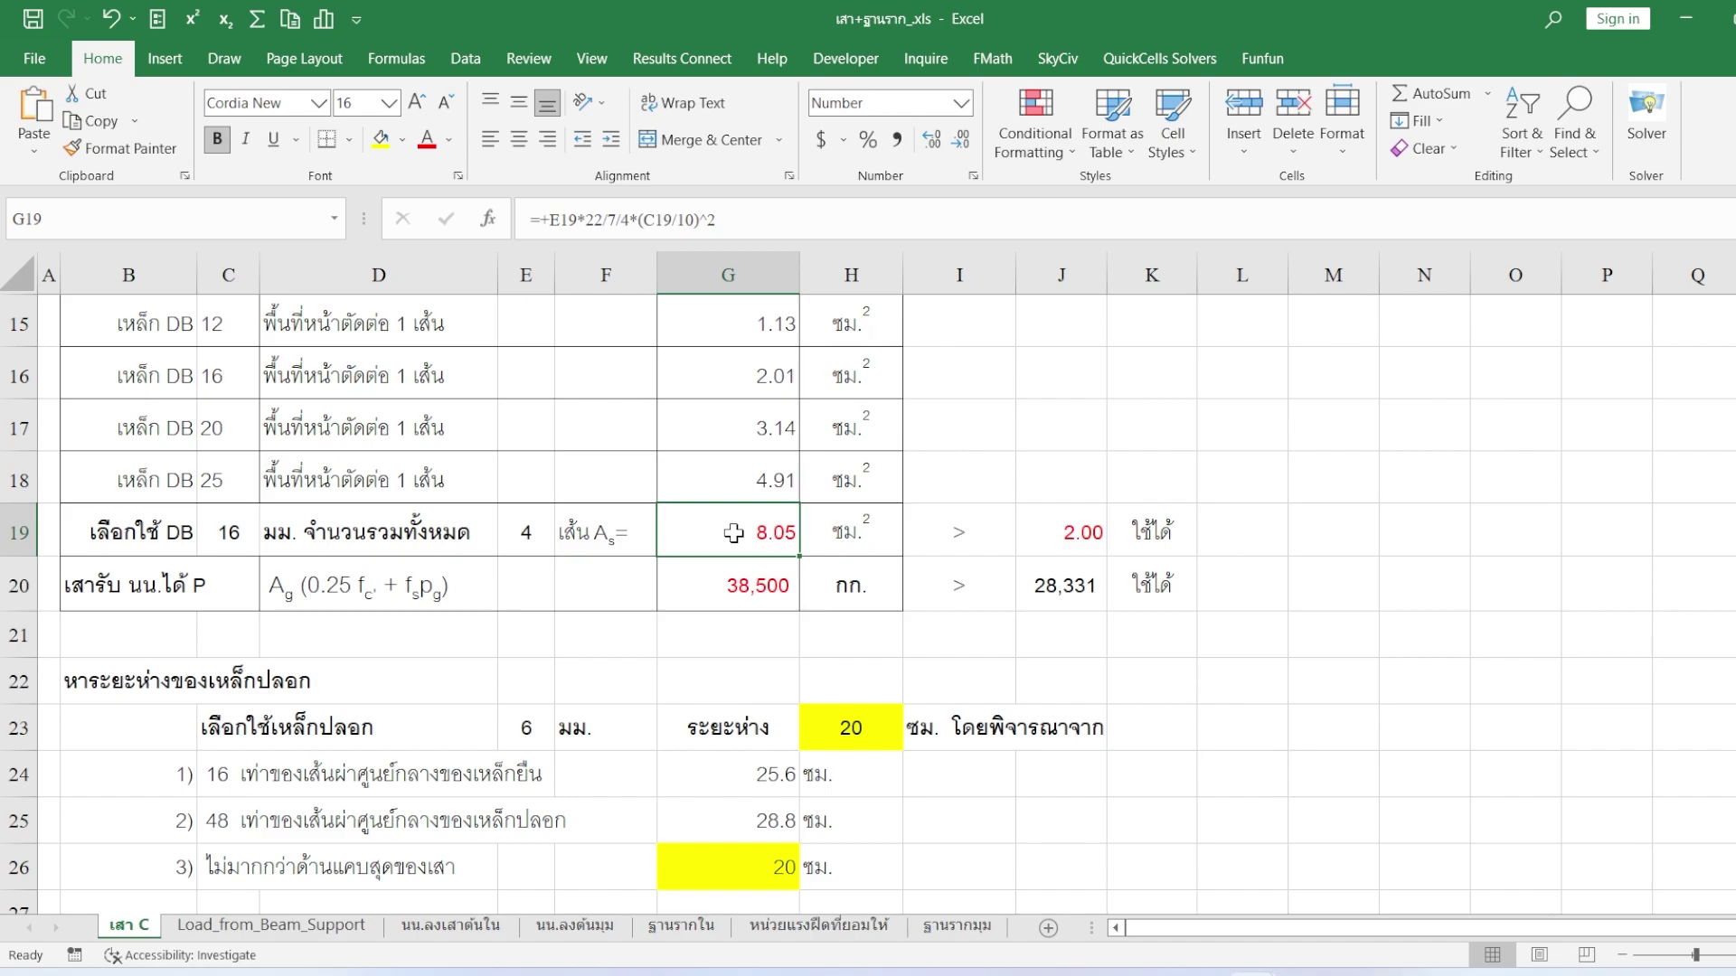
pyautogui.click(1076, 527)
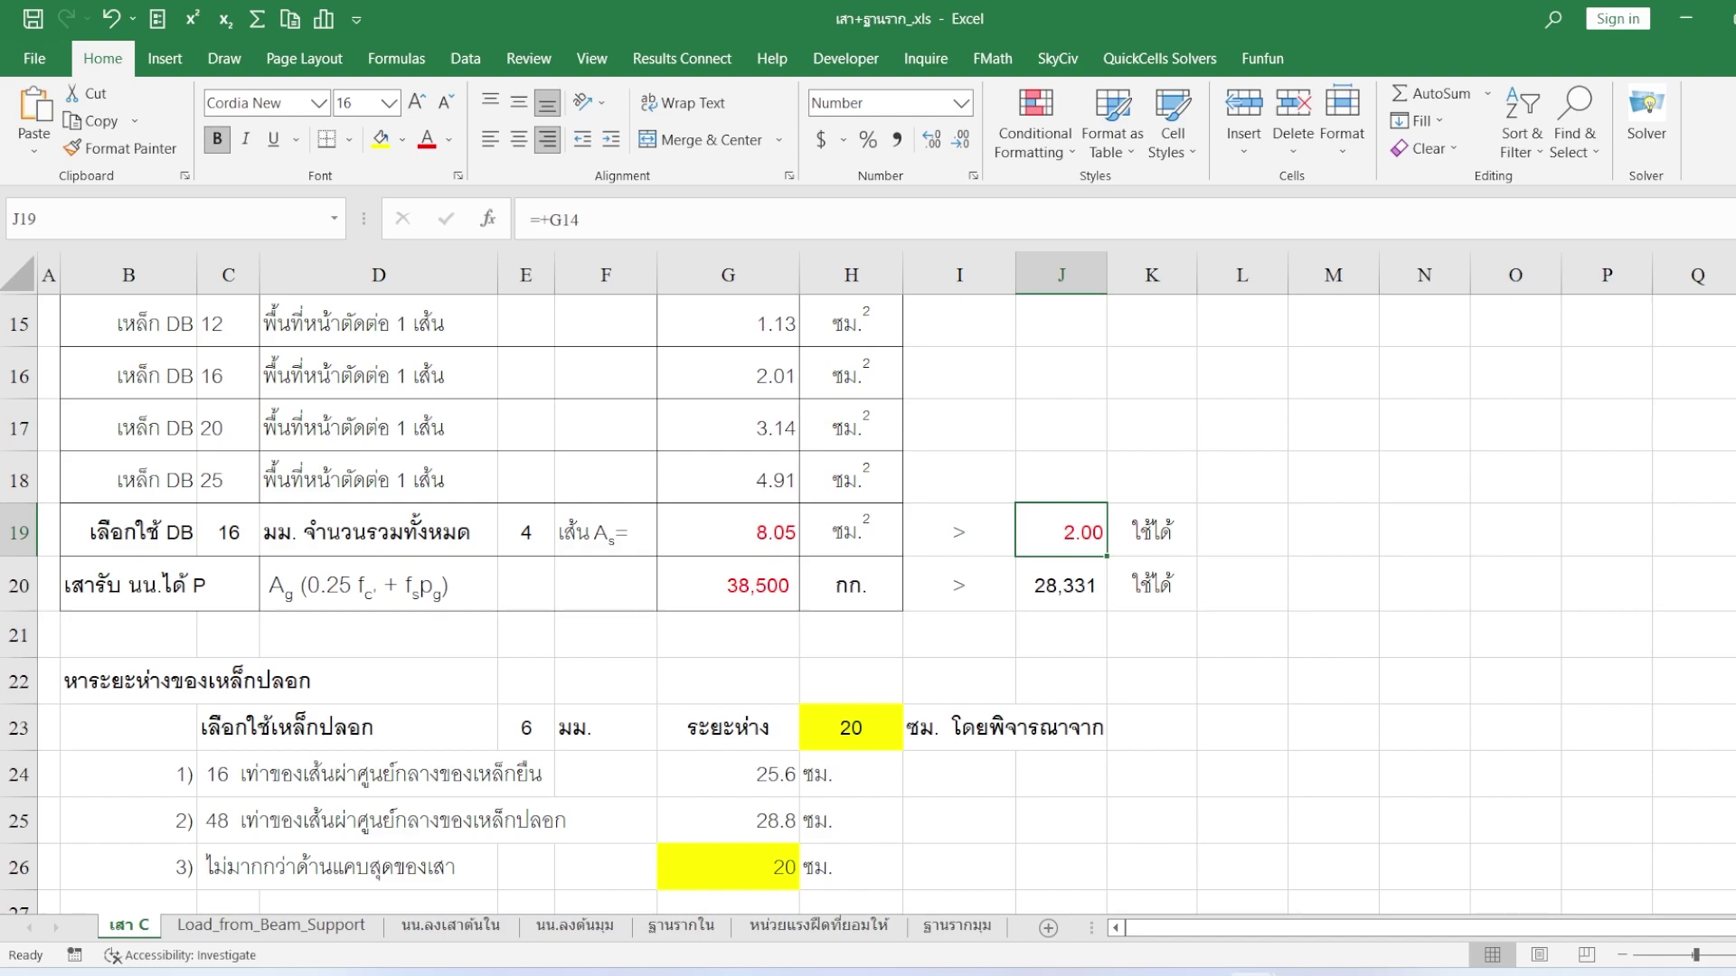
pyautogui.scroll(1, 958, 868)
pyautogui.scroll(3, 958, 868)
pyautogui.scroll(1, 959, 868)
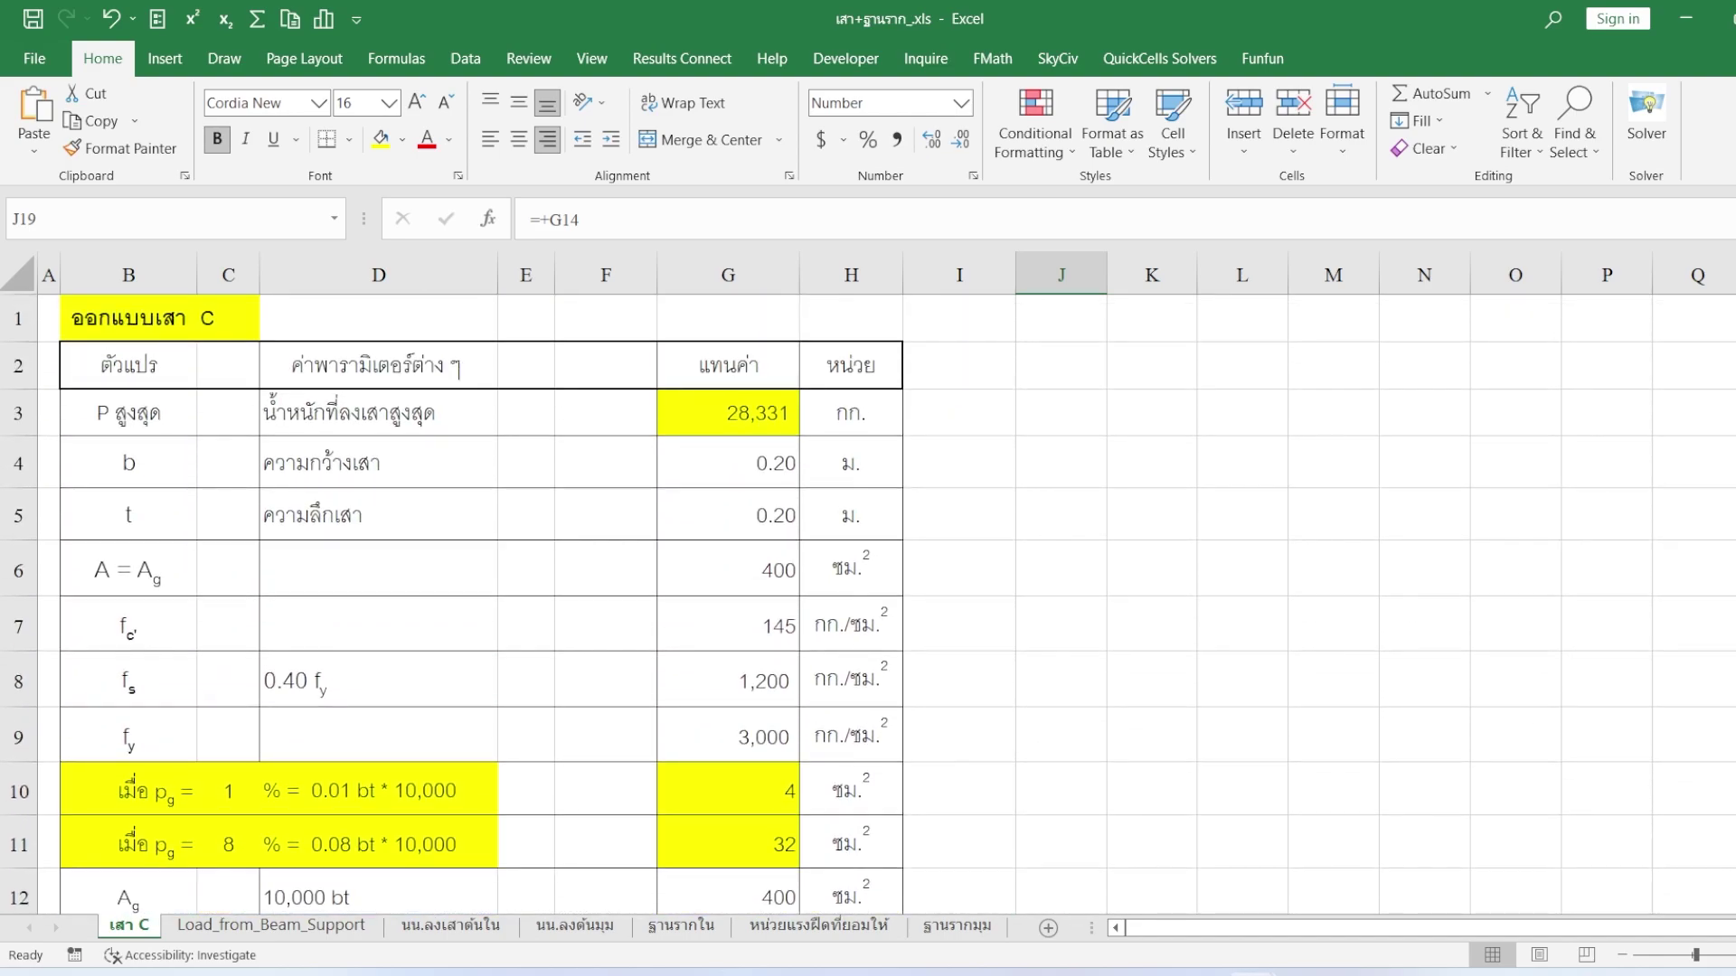
pyautogui.scroll(-1, 870, 606)
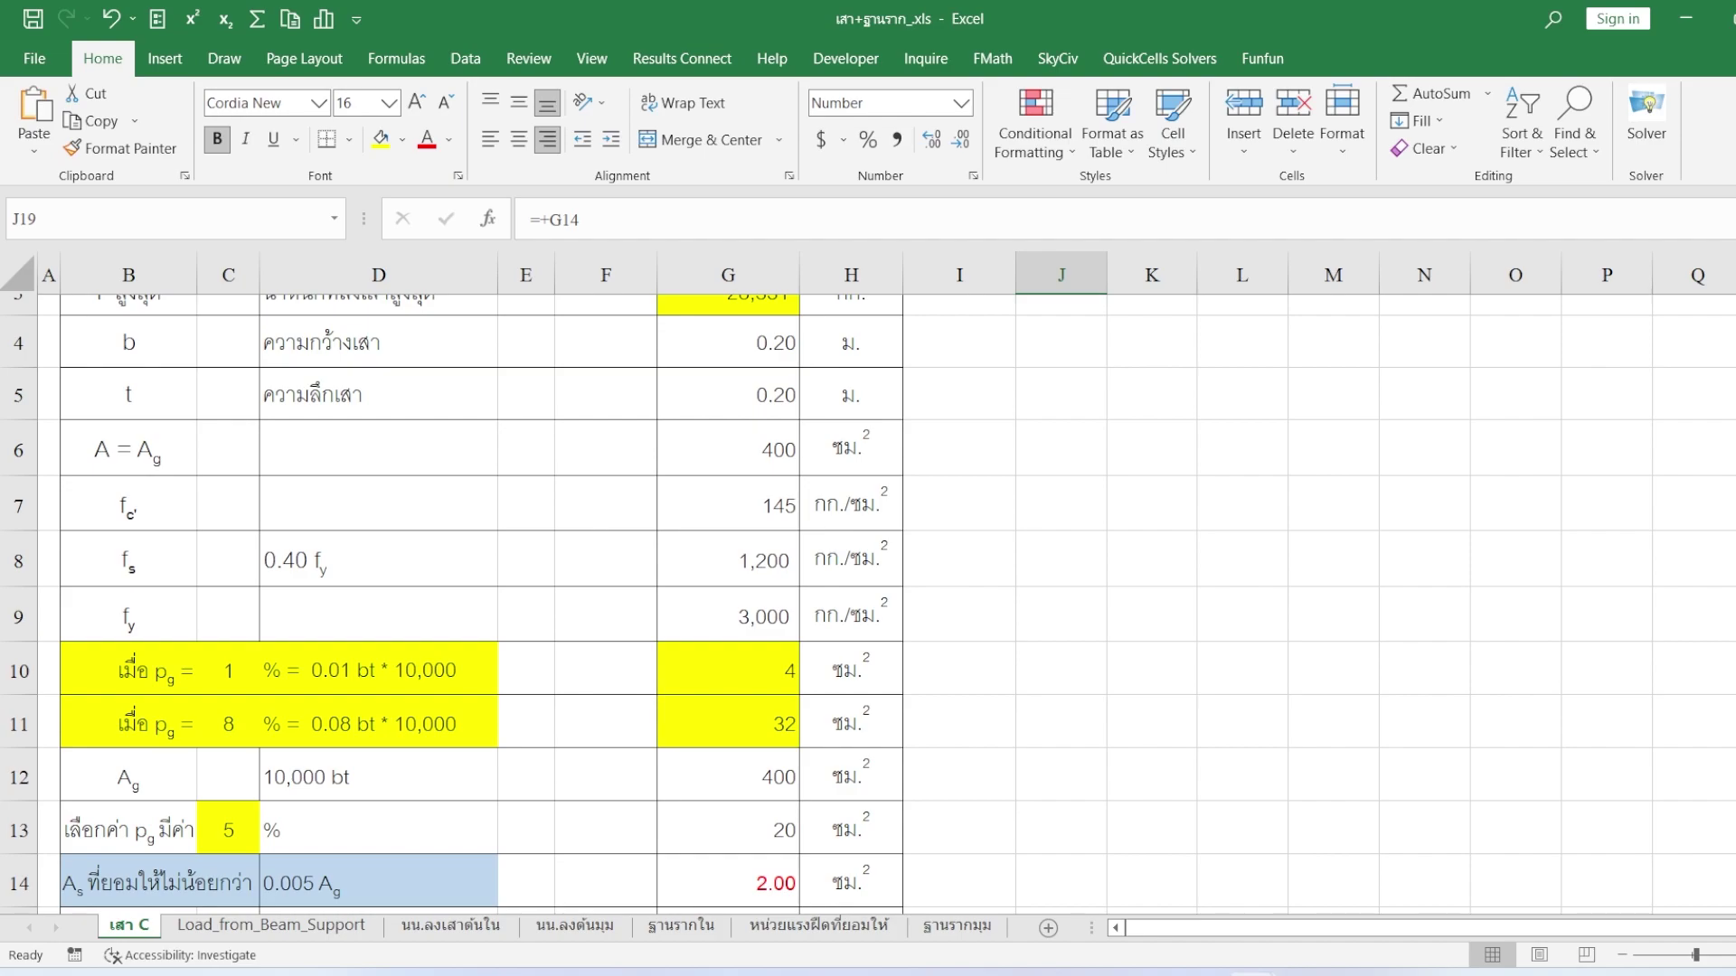
pyautogui.scroll(-1, 871, 606)
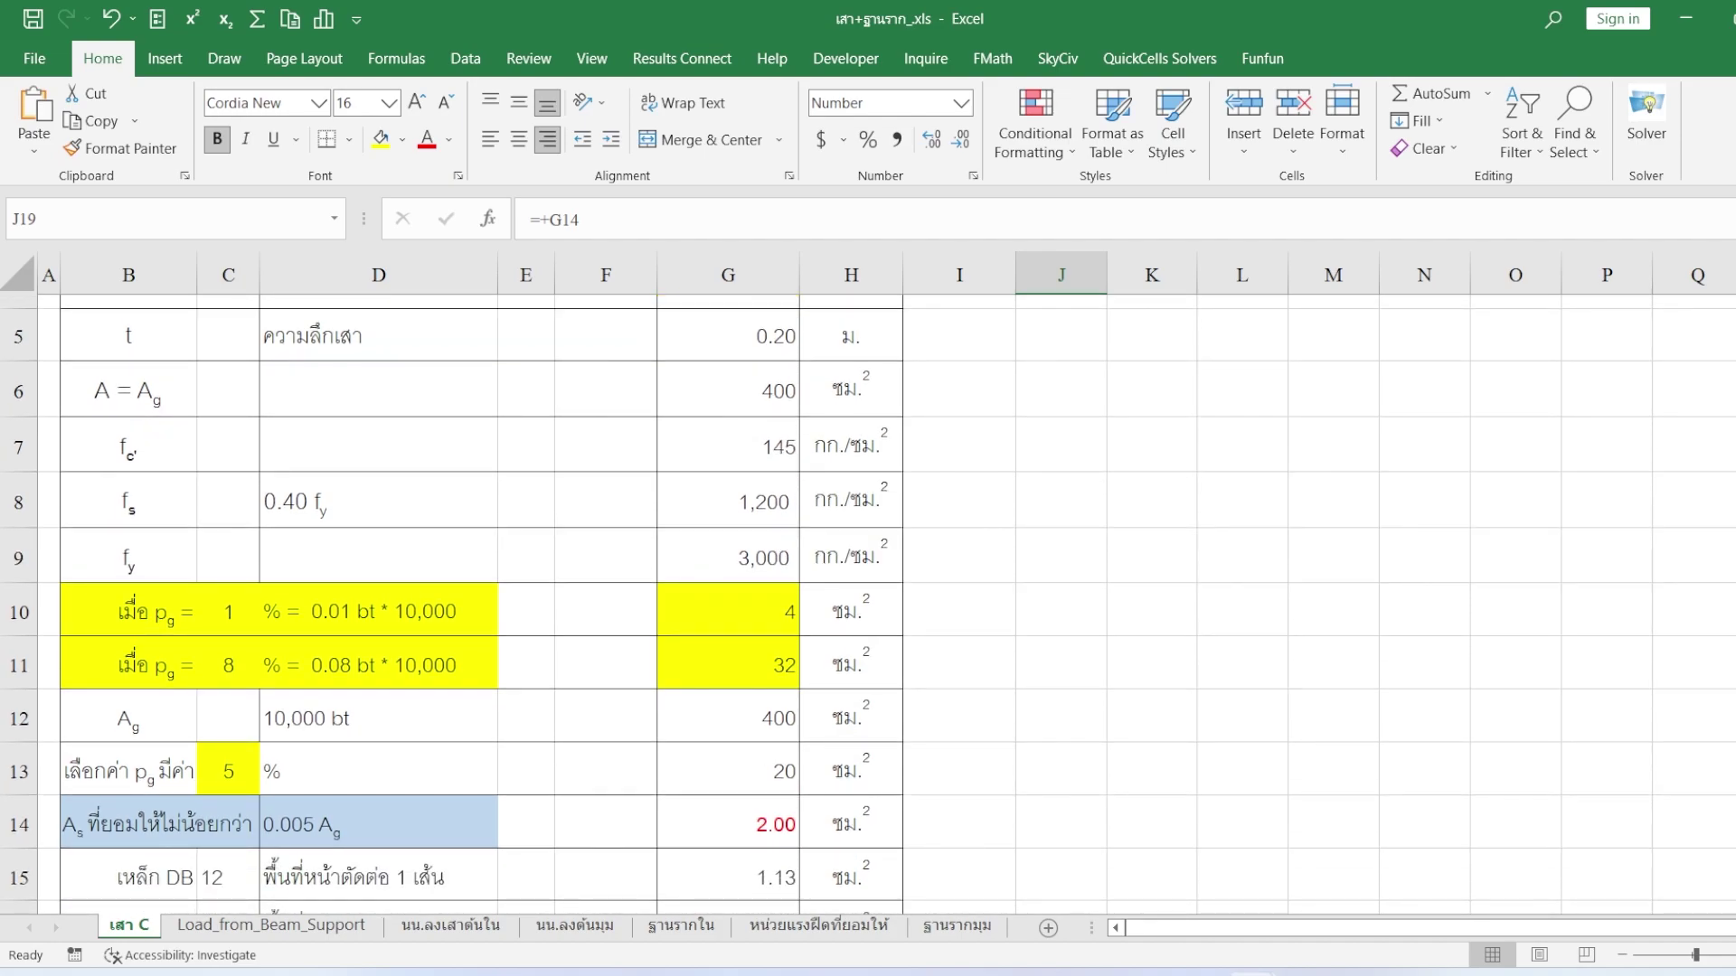
pyautogui.scroll(-3, 252, 558)
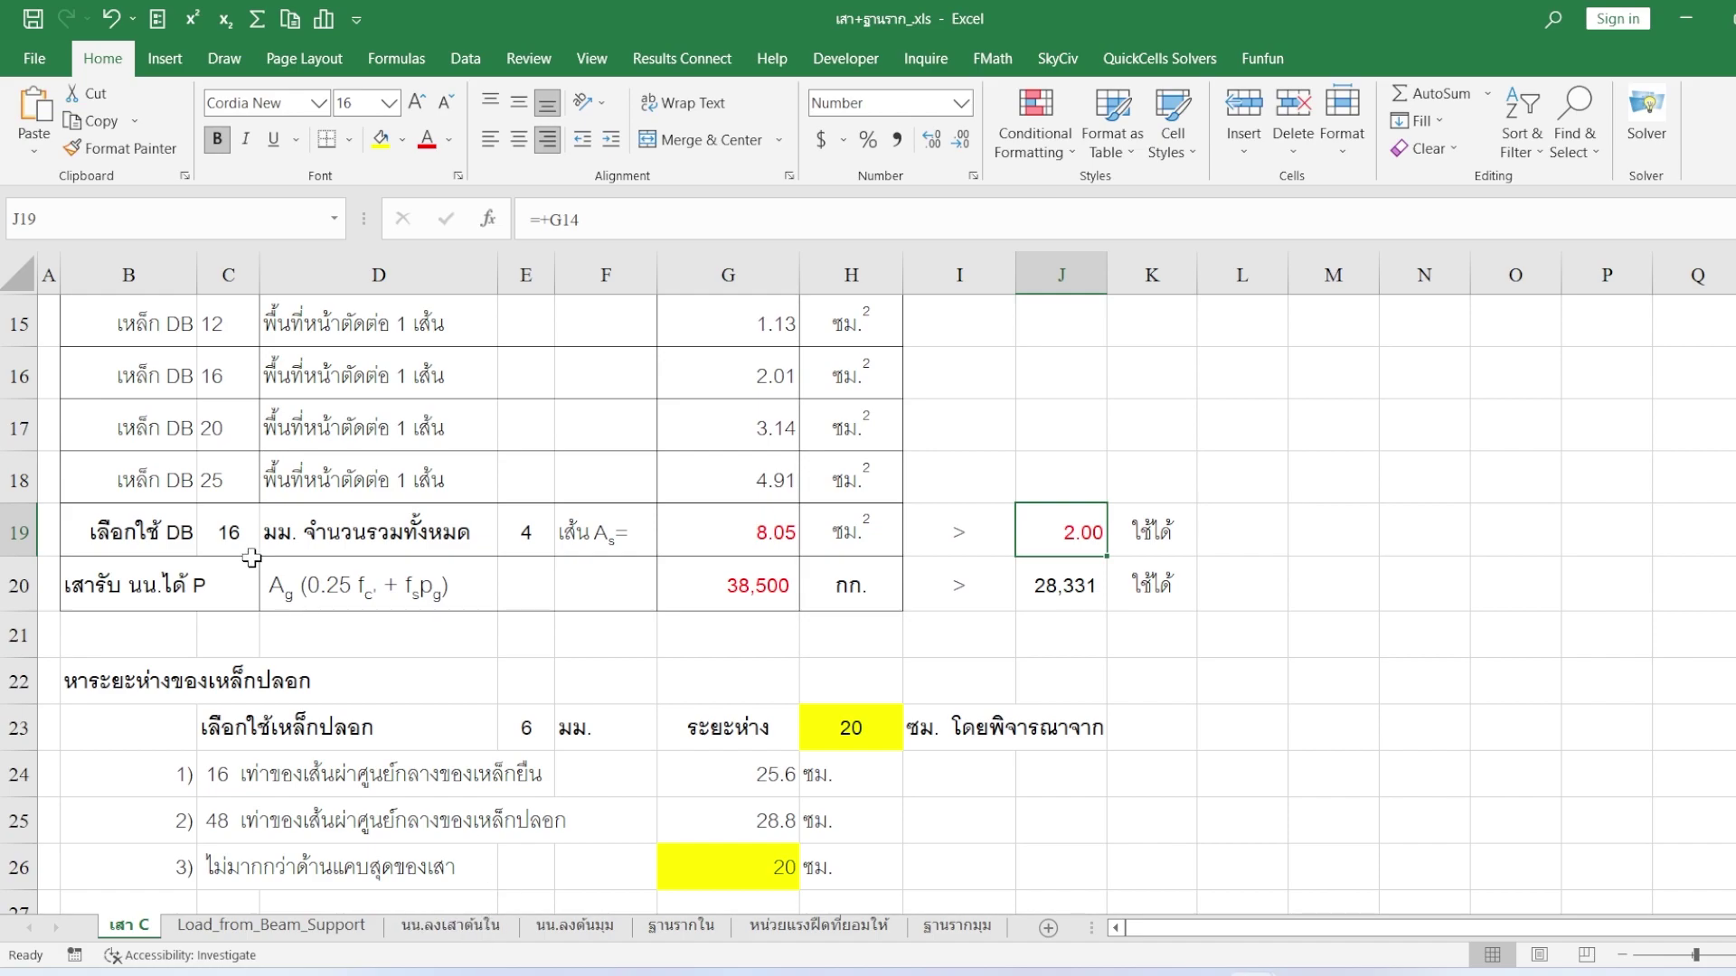
pyautogui.click(328, 587)
pyautogui.click(596, 587)
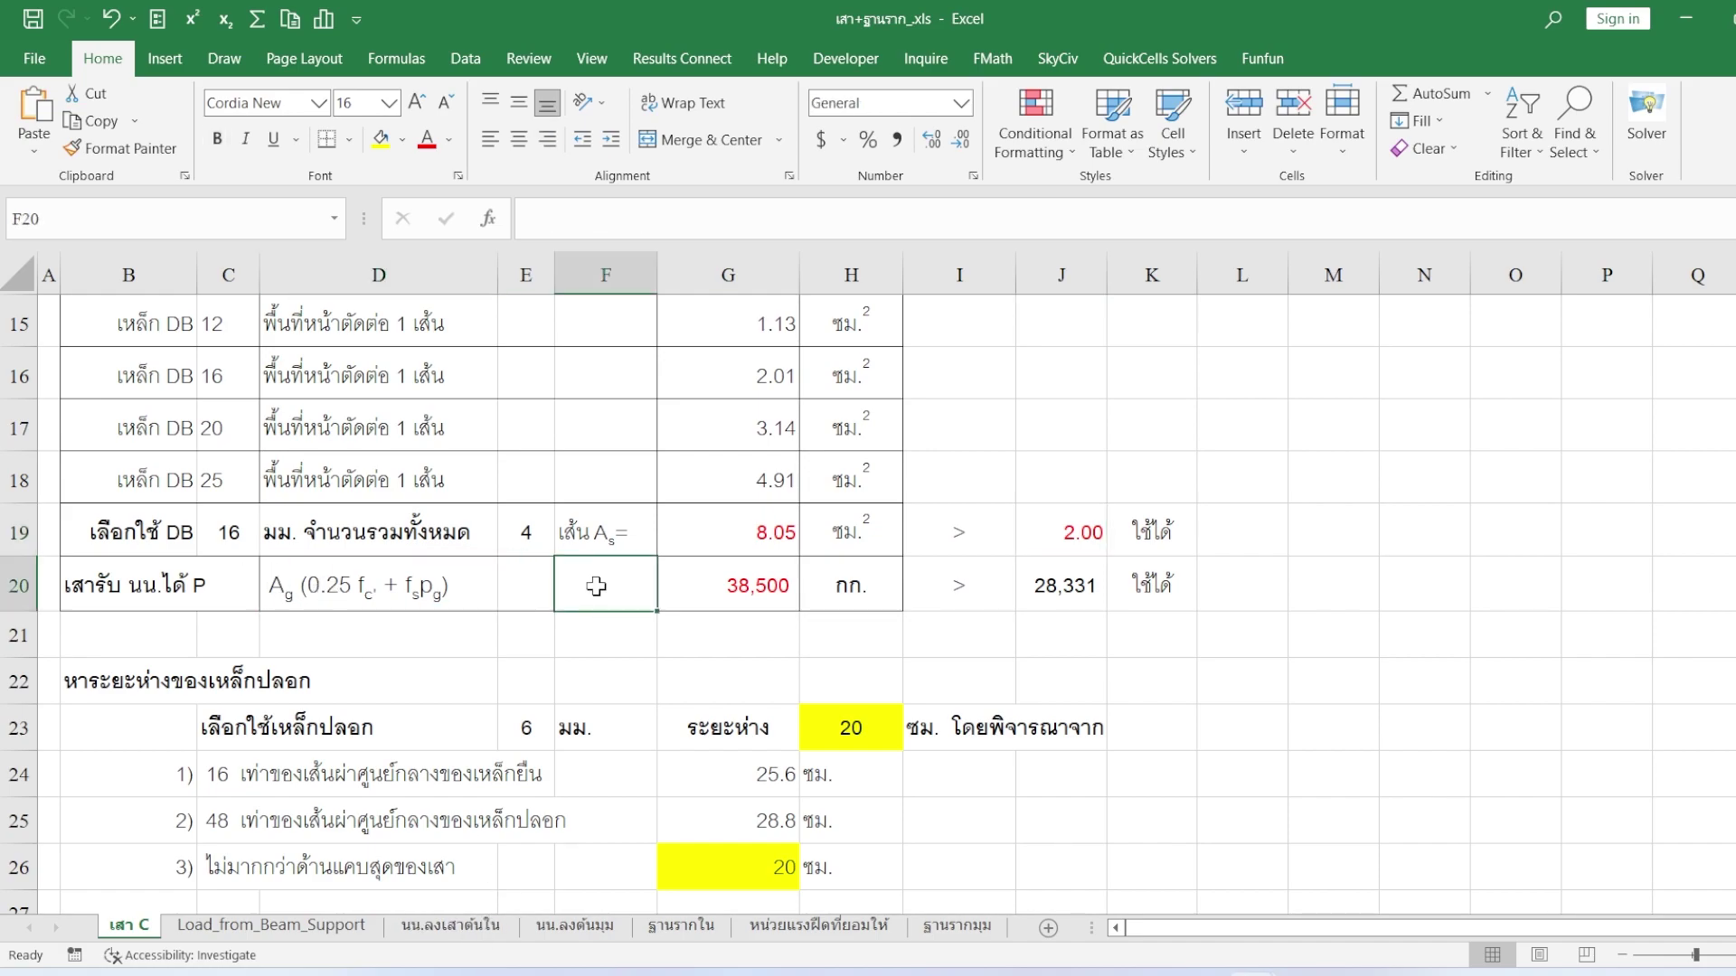
pyautogui.click(758, 681)
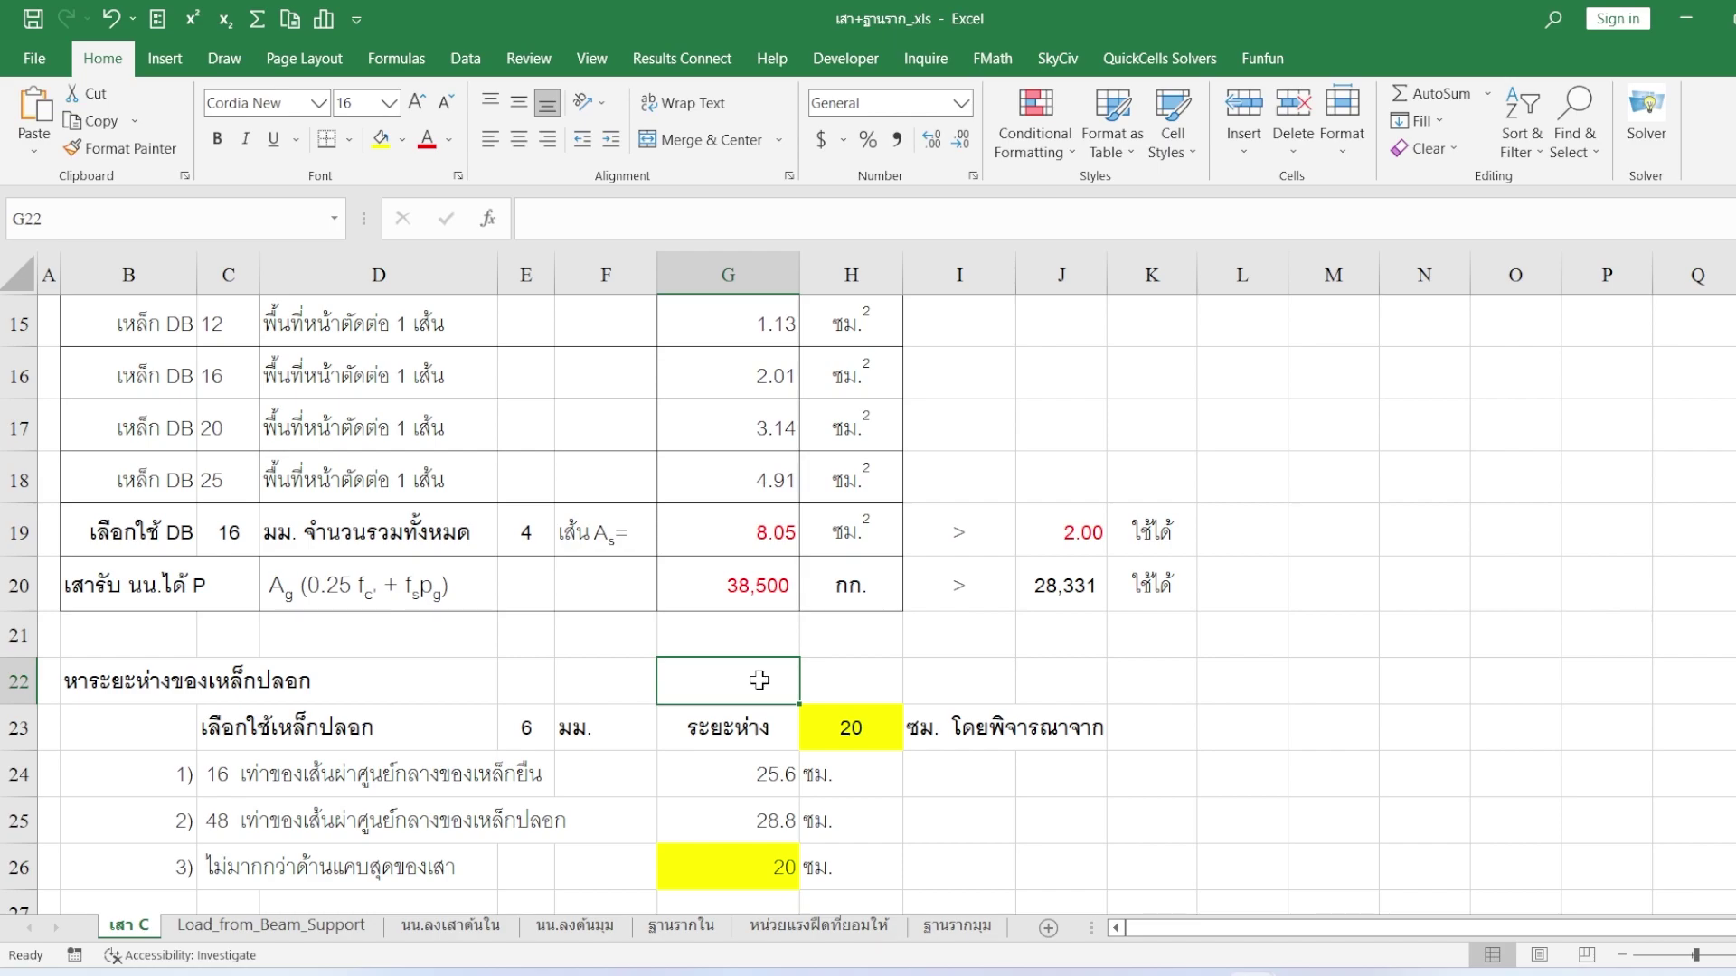